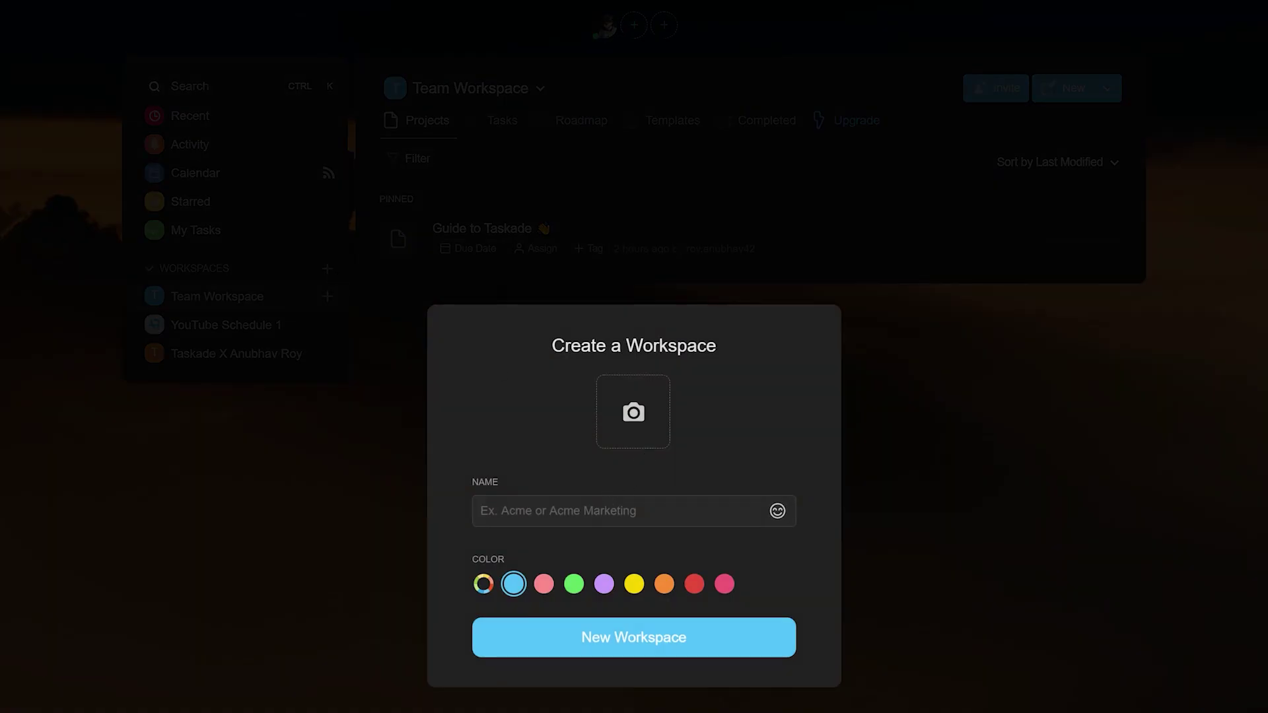
# - Create a pink workspace named 'Scripting' and start a new template from its Templates tab
pyautogui.write('Scripting')
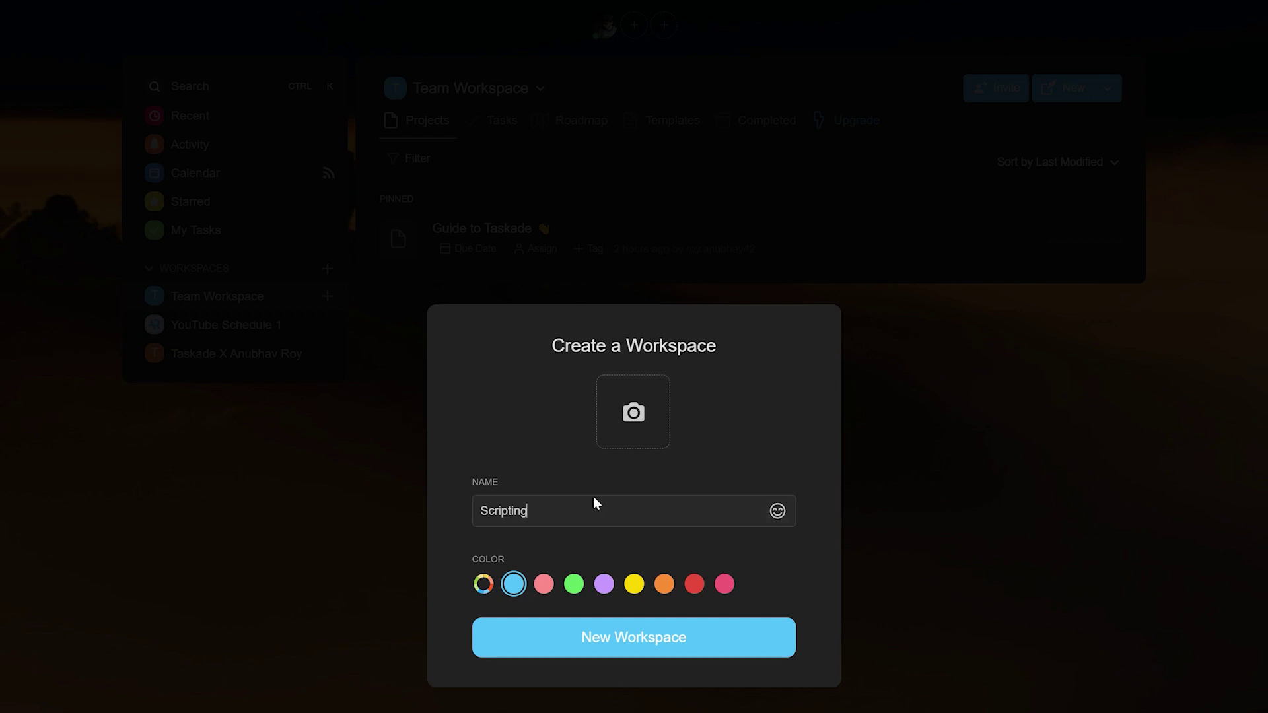
pyautogui.click(543, 584)
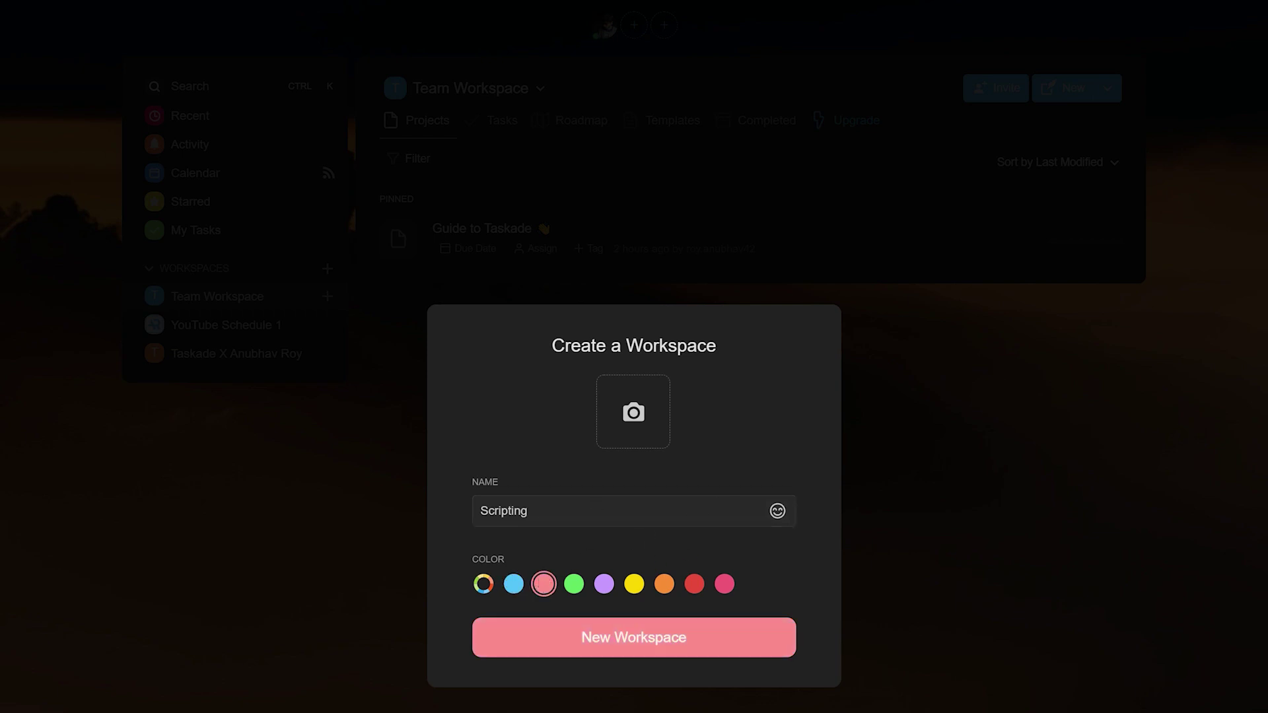
pyautogui.click(574, 650)
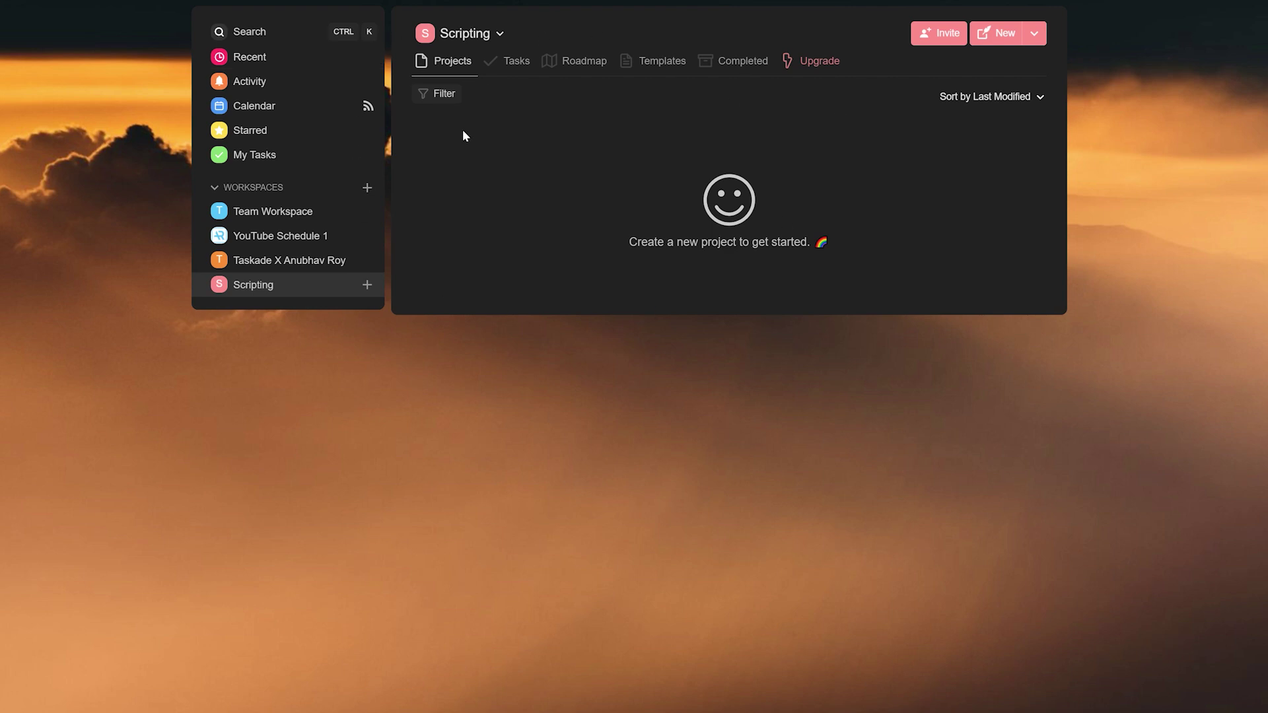
pyautogui.click(659, 64)
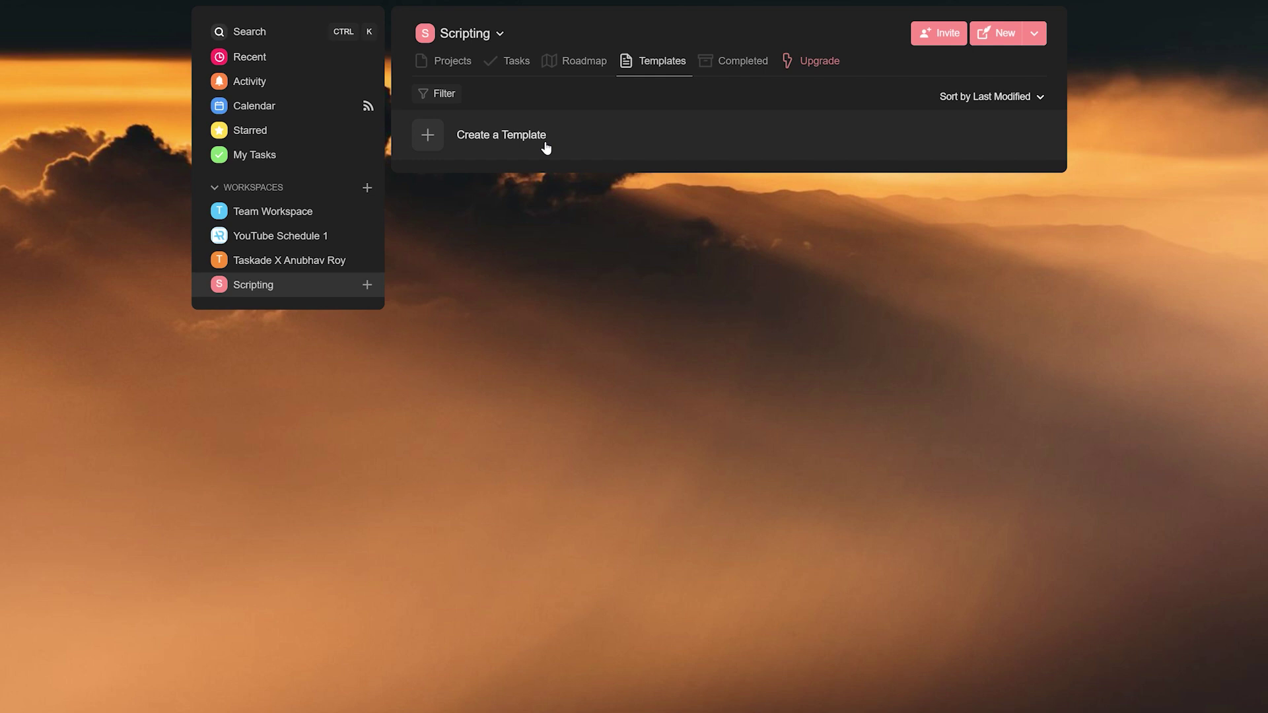
pyautogui.click(517, 140)
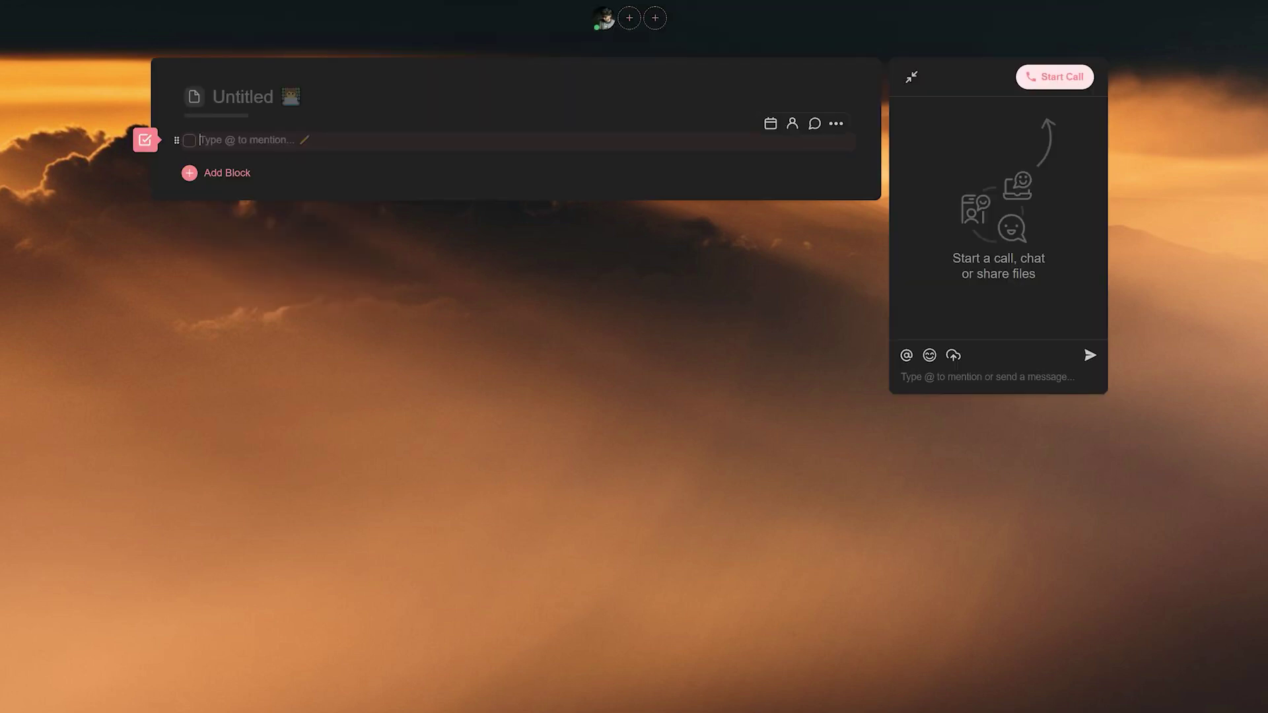
# - Name the new template 'Scripting' and give it the writing-hand emoji as its page icon
pyautogui.click(238, 97)
pyautogui.write('Scripting')
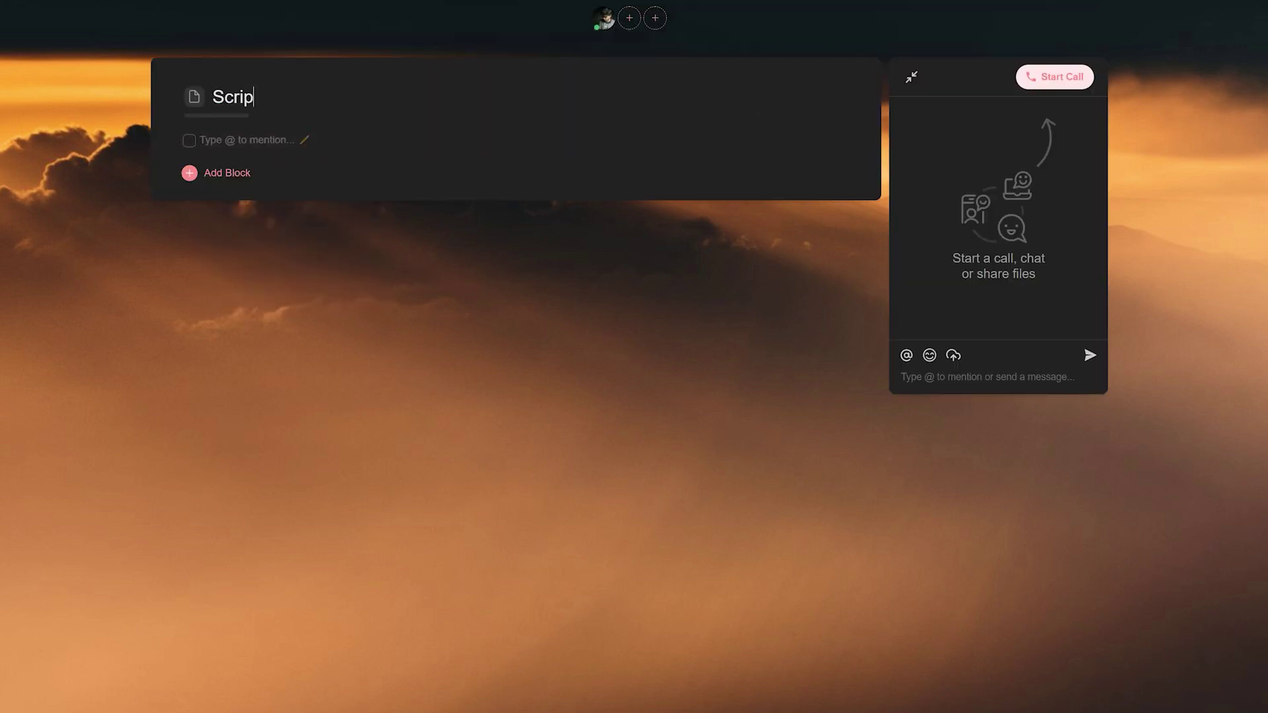
pyautogui.click(194, 97)
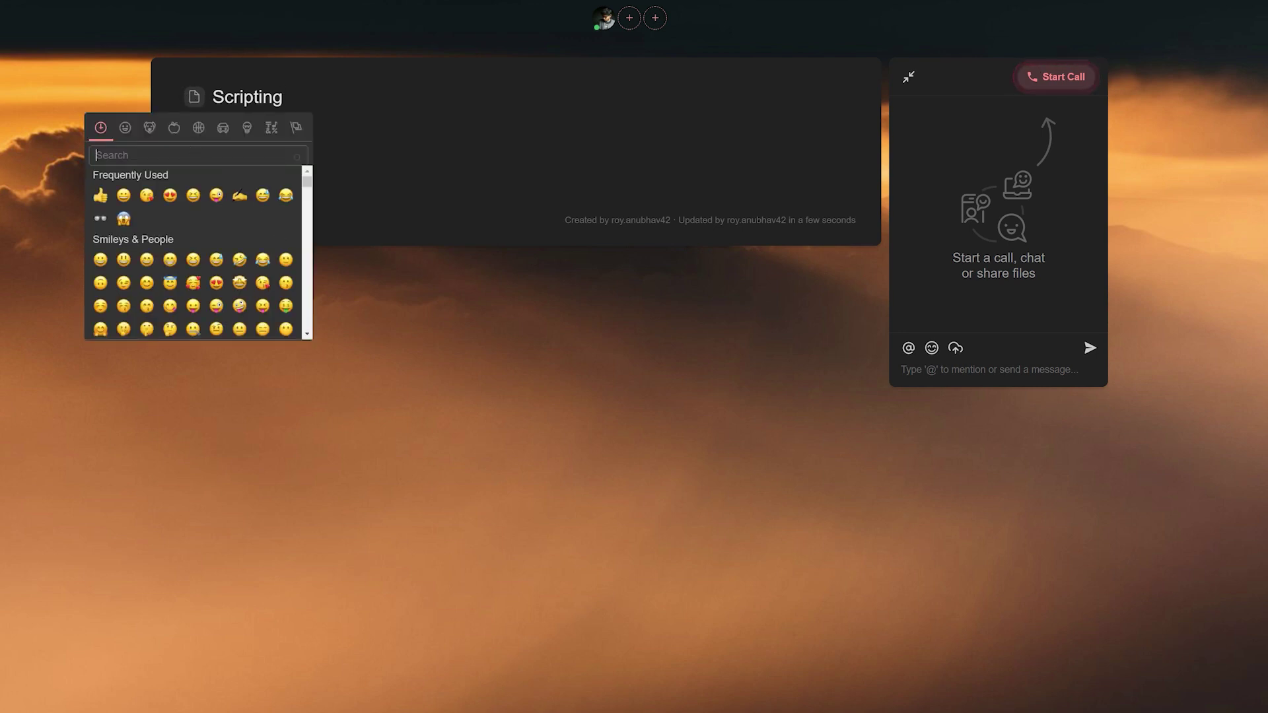
pyautogui.write('wreit')
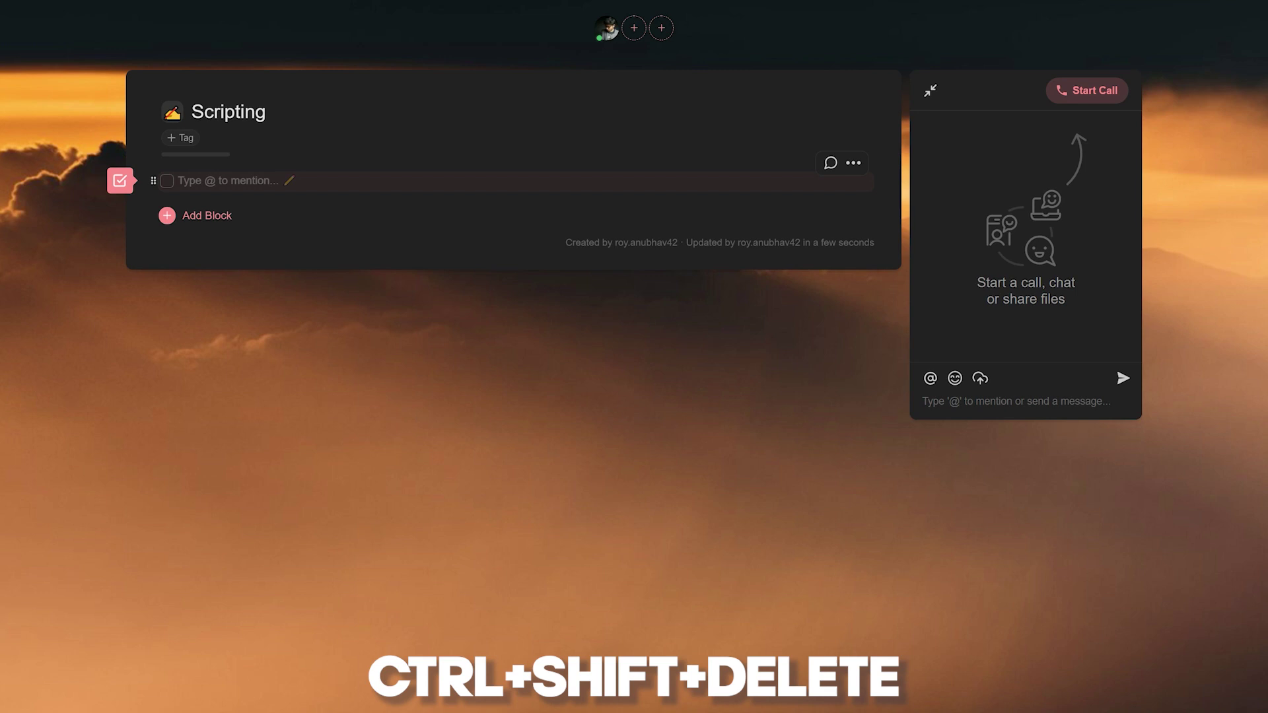
# - Replace the empty to-do with a 'Videos for this week' checklist whose first task reads 'Insert video title here'
pyautogui.hotkey('ctrl', 'shift', 'Delete')
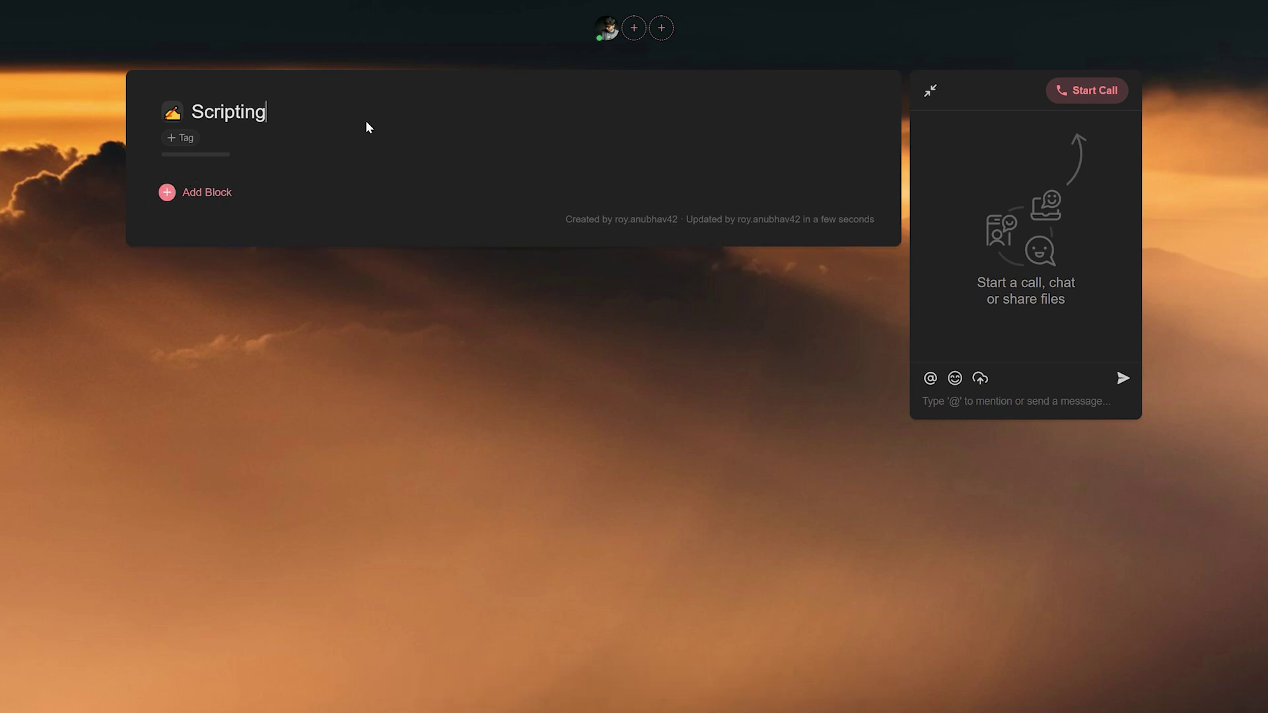
pyautogui.click(220, 201)
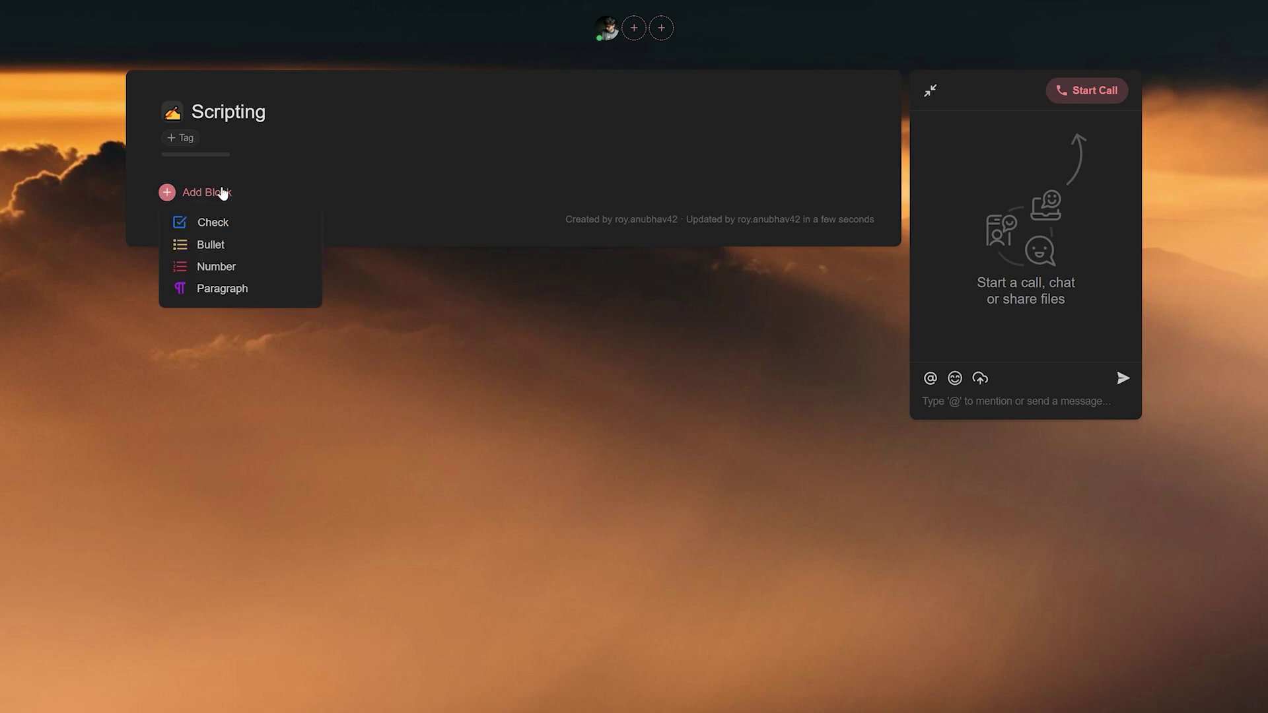
pyautogui.click(215, 223)
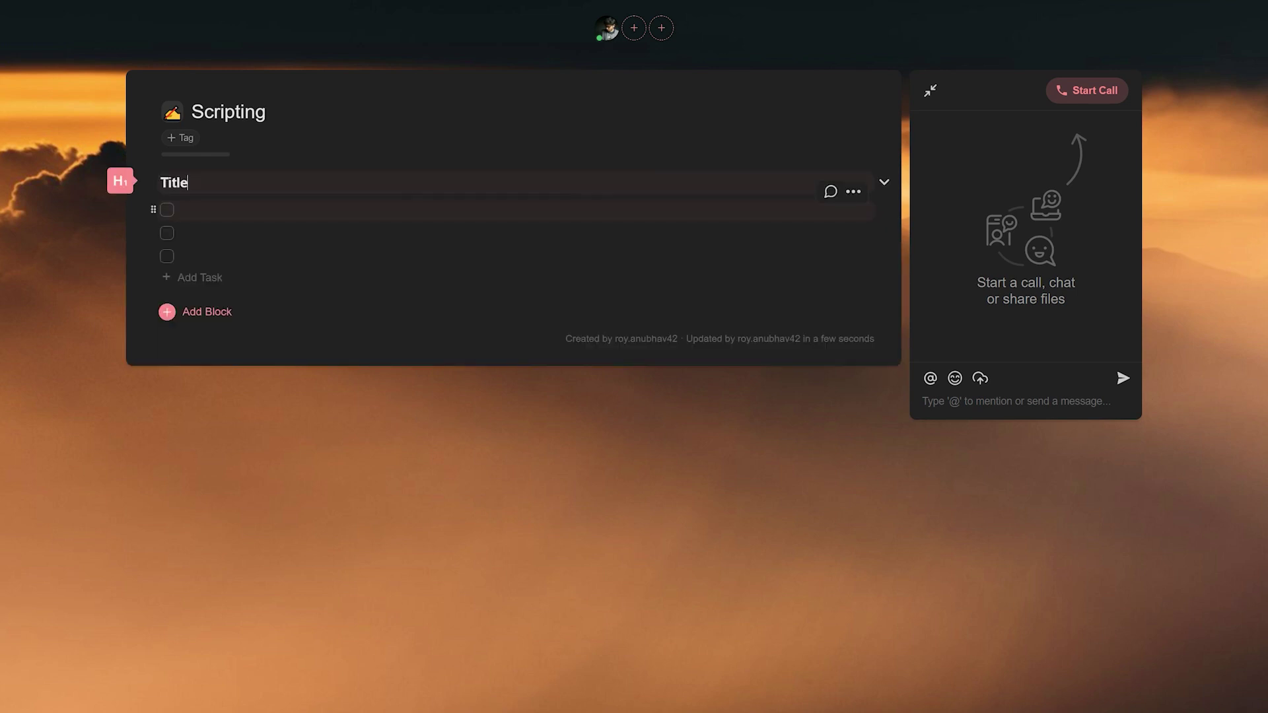
pyautogui.write('Videos f')
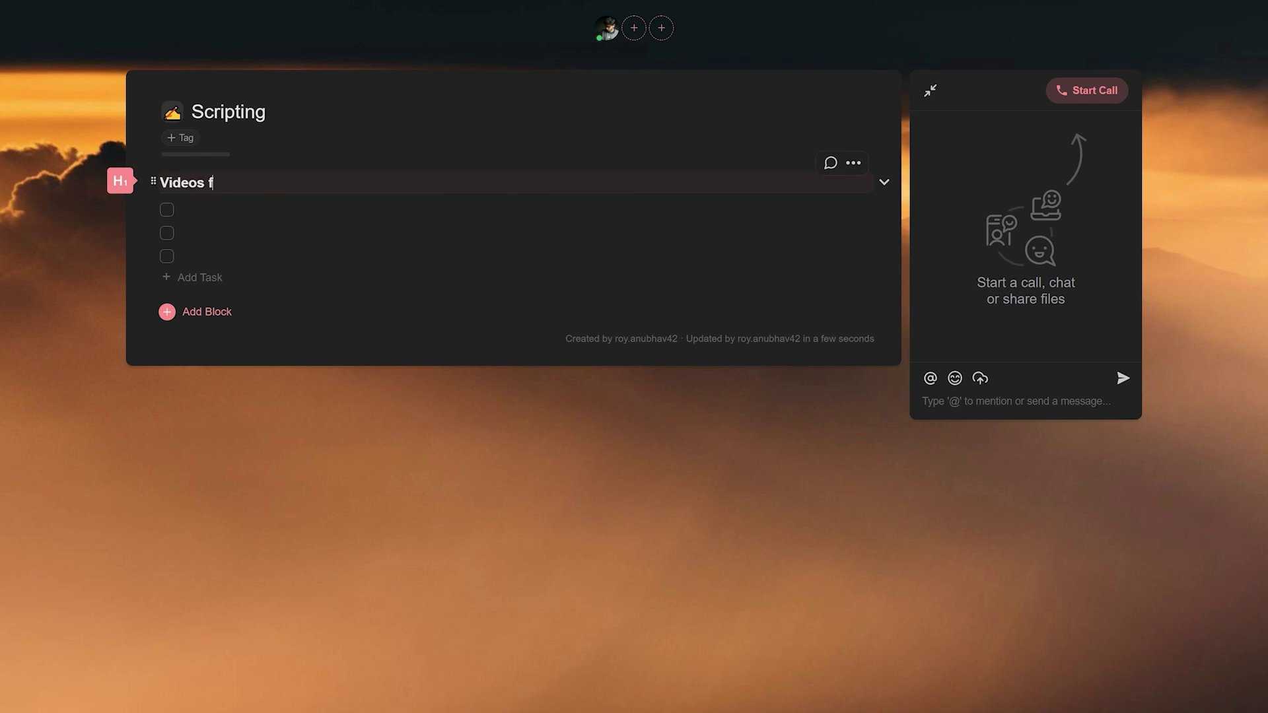
pyautogui.write('or this week')
pyautogui.press('Return')
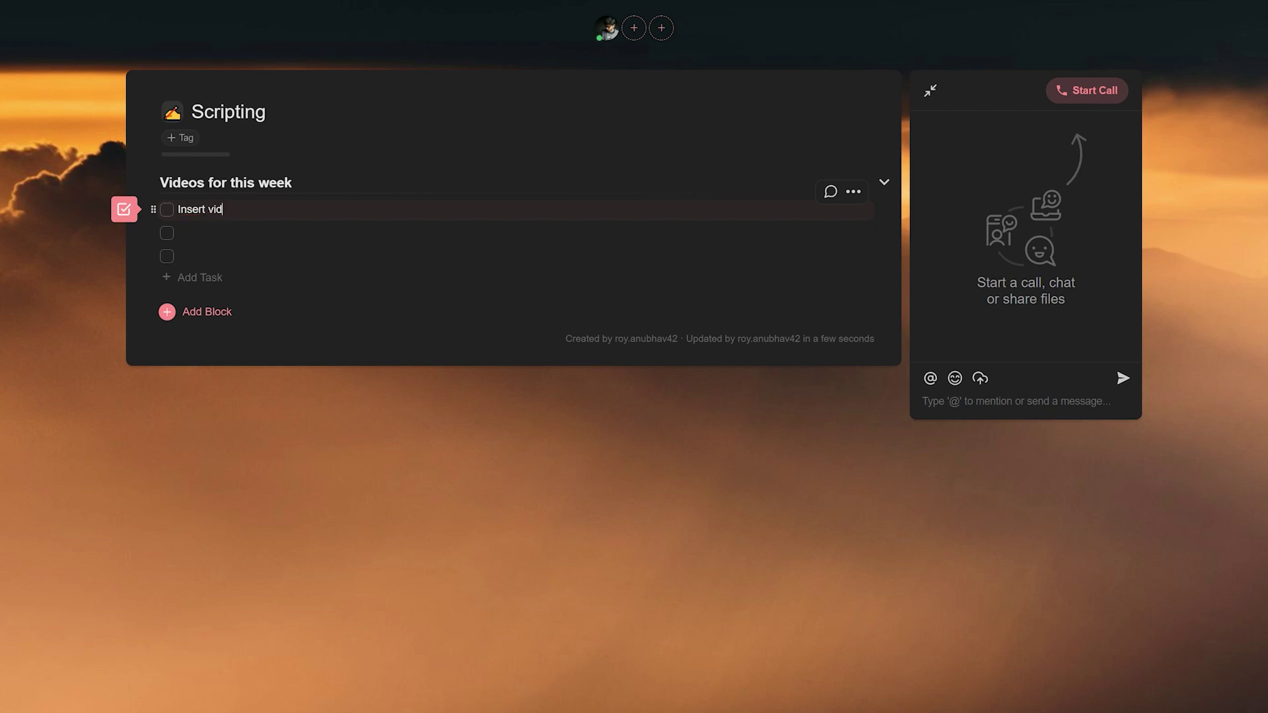
pyautogui.write('Insert video title here')
pyautogui.press('Return')
pyautogui.press('Return')
pyautogui.press('Return')
pyautogui.press('Return')
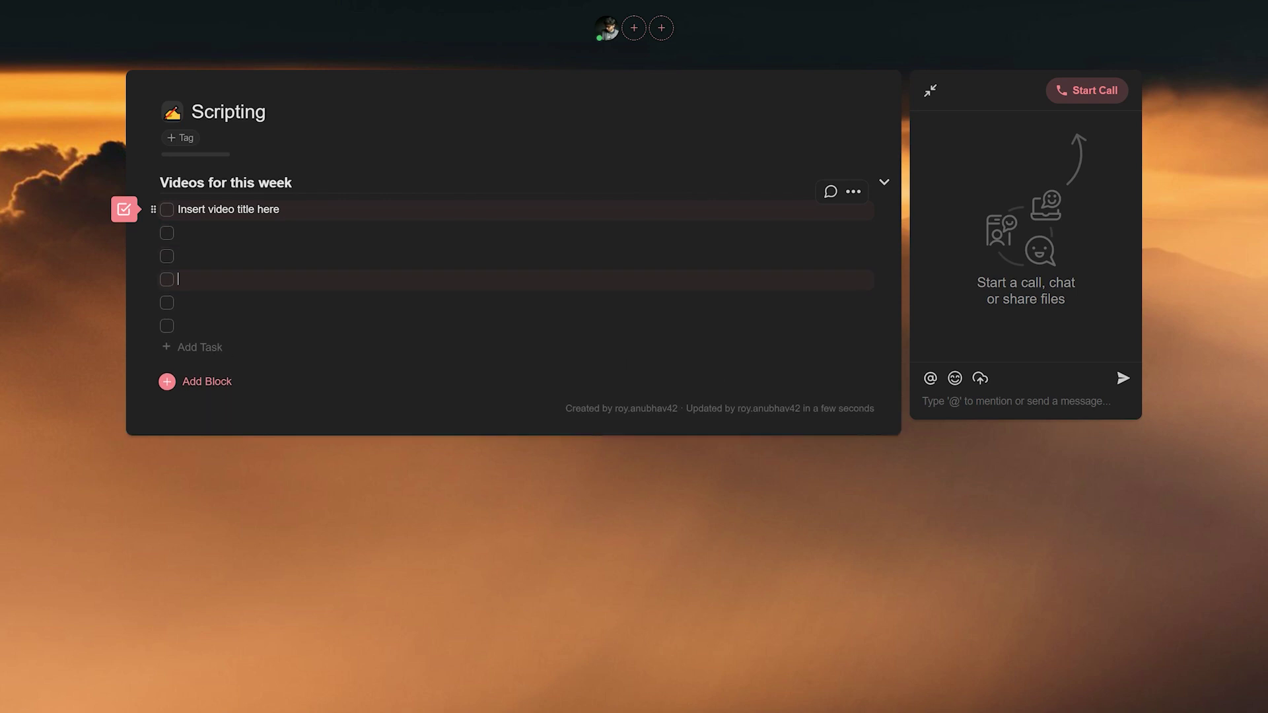
pyautogui.press('BackSpace')
pyautogui.press('BackSpace')
pyautogui.press('BackSpace')
pyautogui.press('BackSpace')
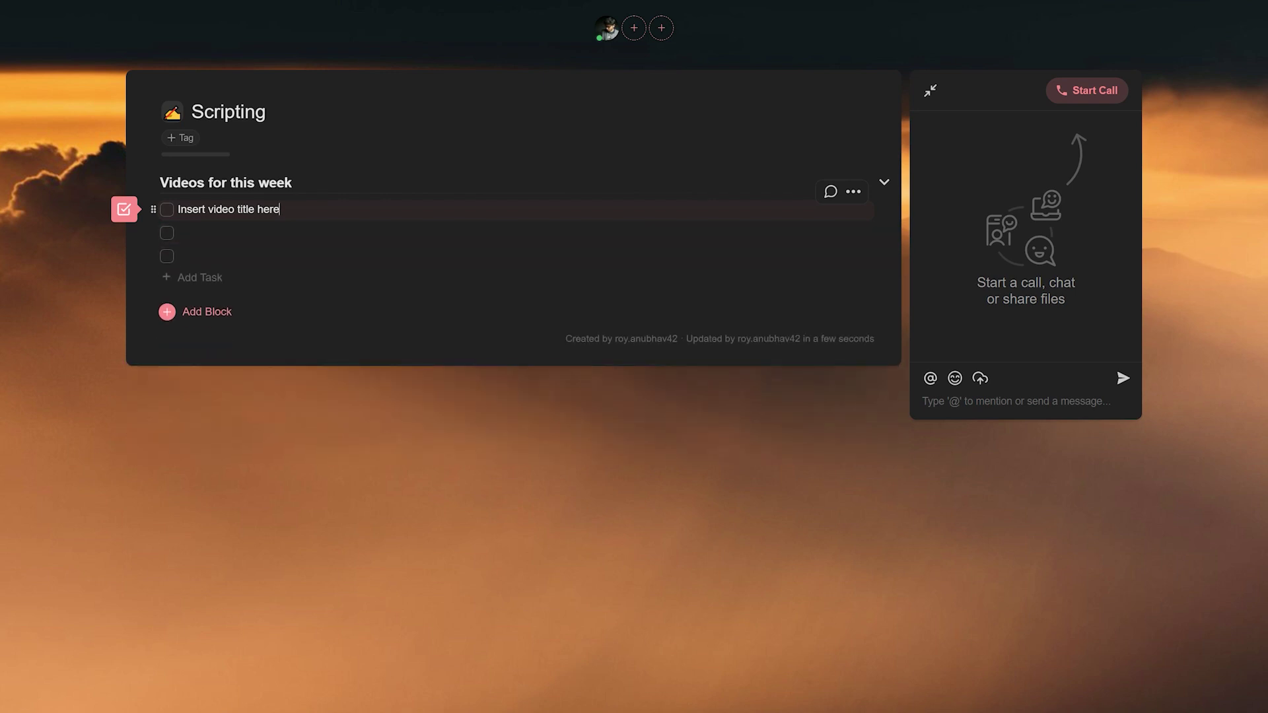
# - Add 'First video script' and 'Second Video script' headings below the weekly checklist
pyautogui.click(168, 313)
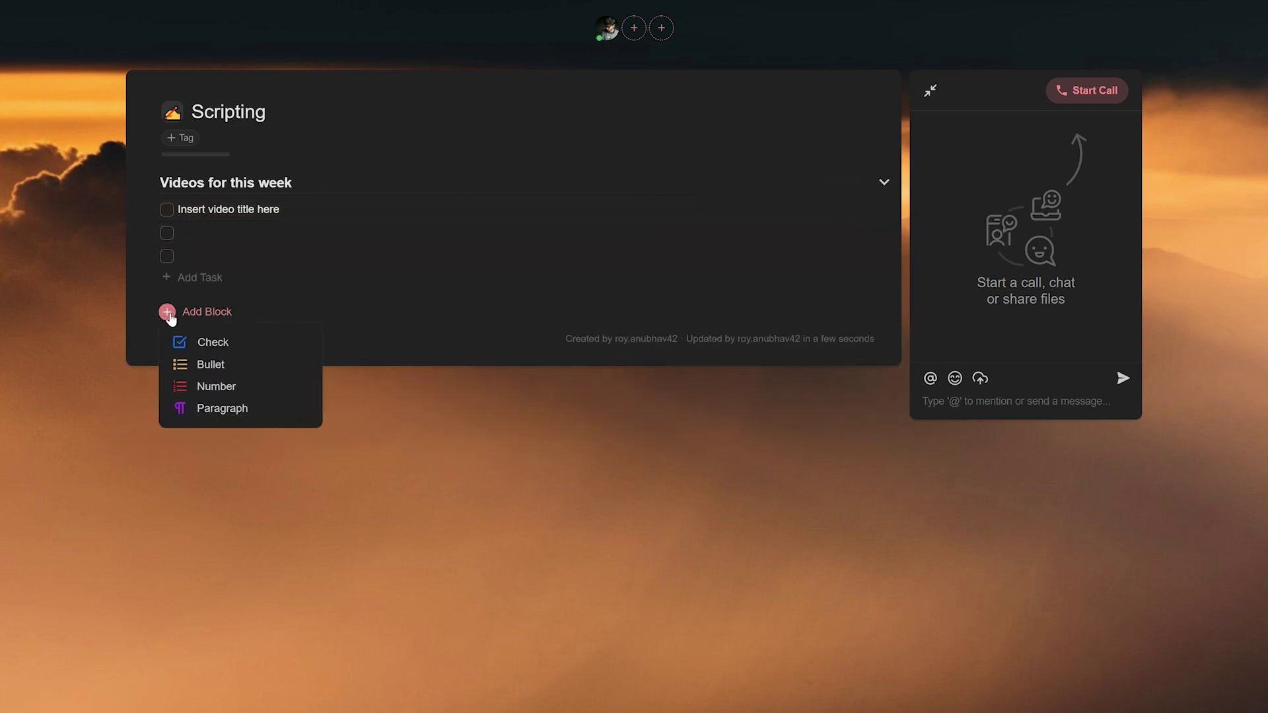
pyautogui.click(200, 407)
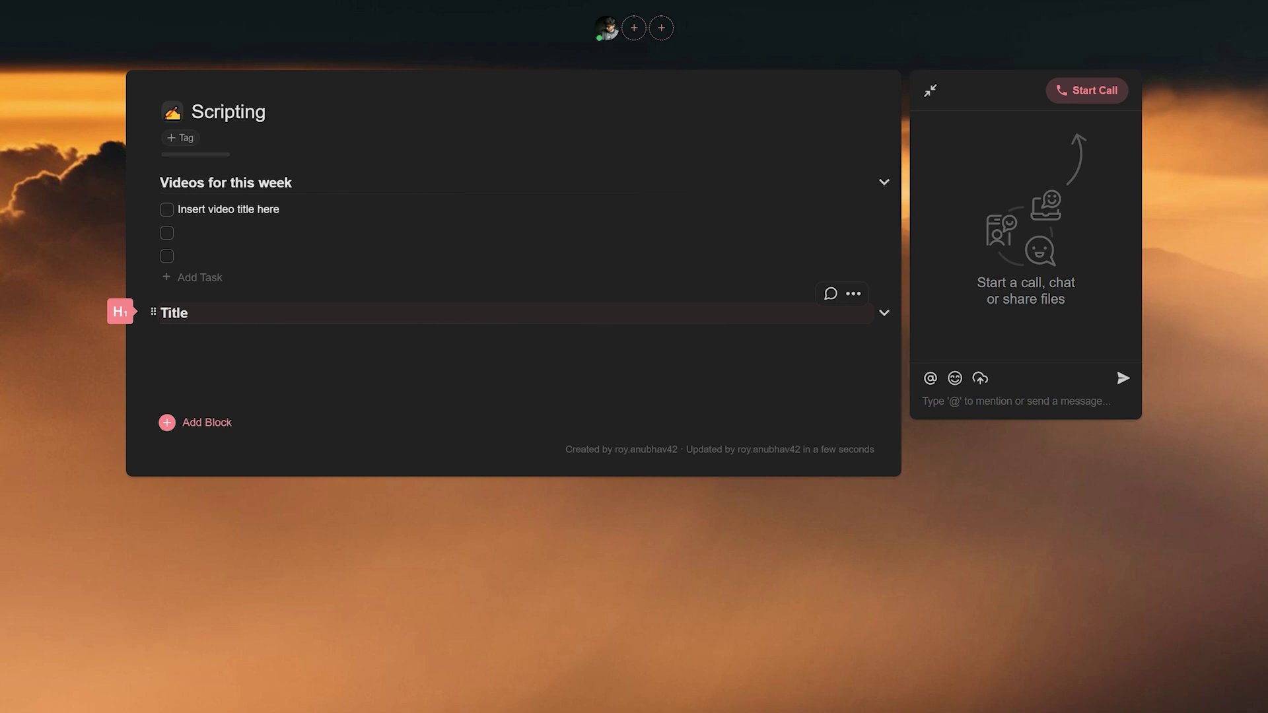
pyautogui.hotkey('ctrl', 'a')
pyautogui.write('Firs')
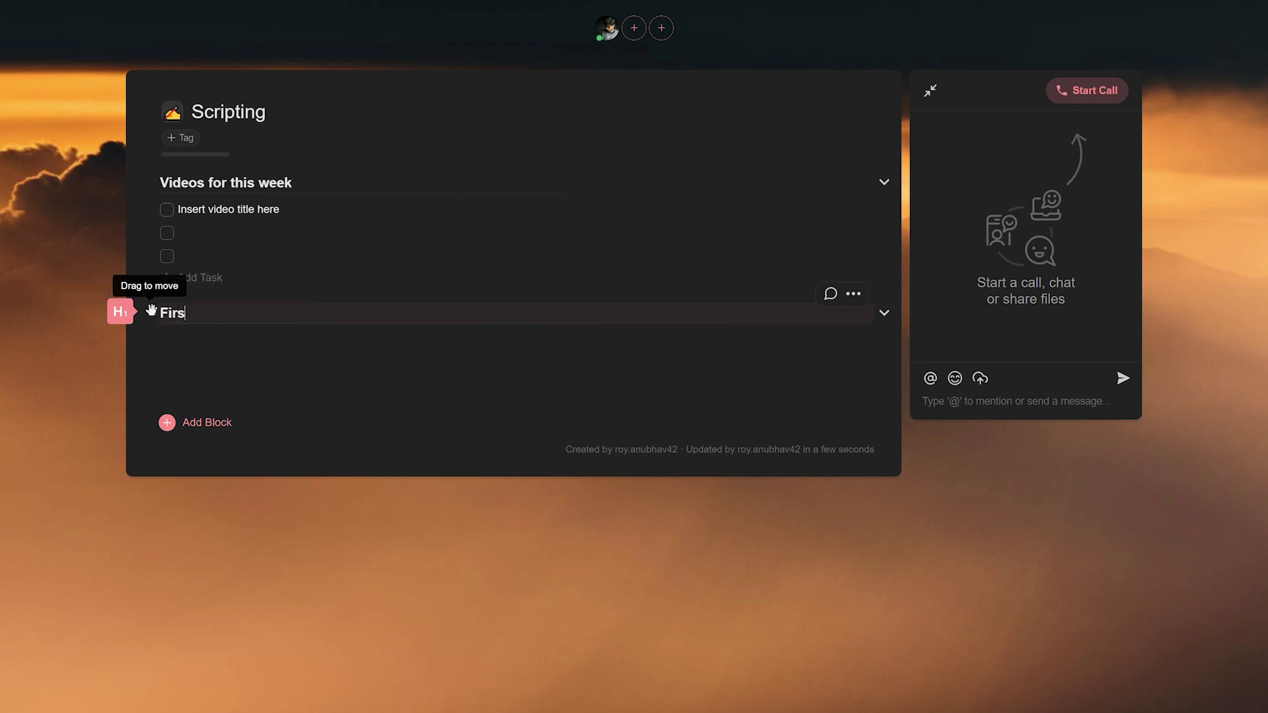
pyautogui.write('t video script')
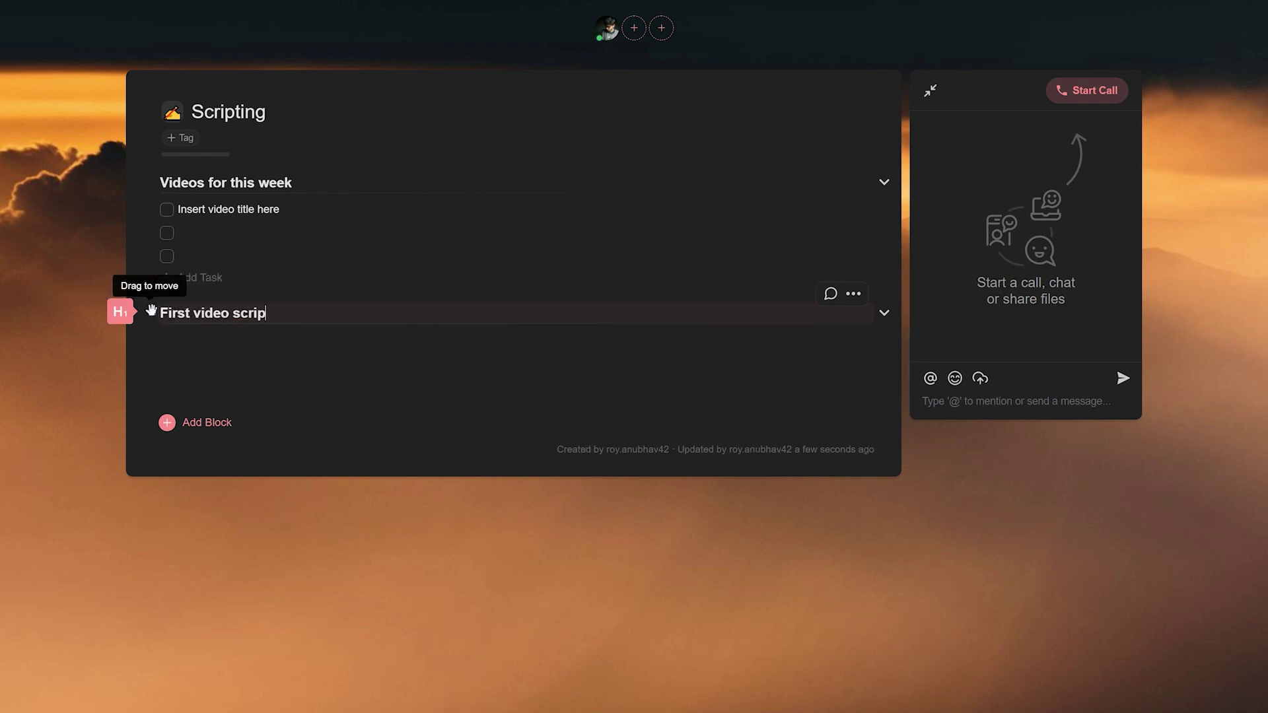
pyautogui.click(198, 423)
pyautogui.click(212, 518)
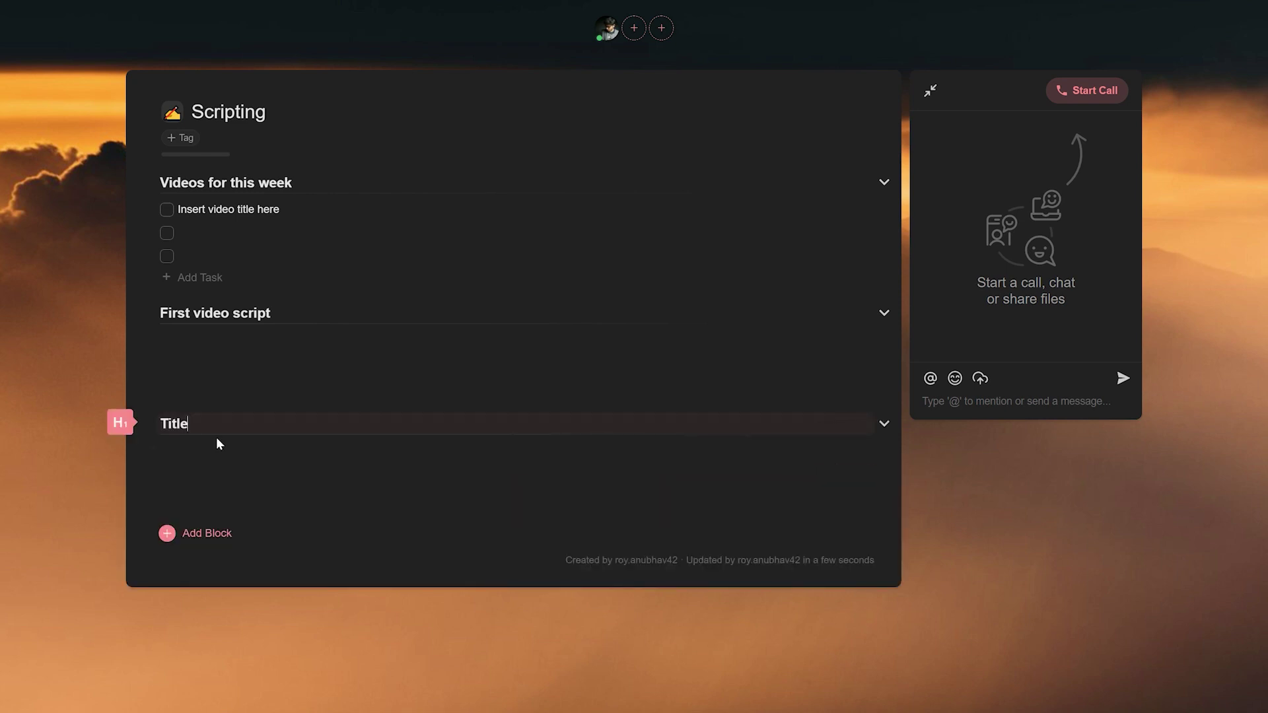
pyautogui.press('BackSpace')
pyautogui.press('BackSpace')
pyautogui.press('BackSpace')
pyautogui.write('Second Video script')
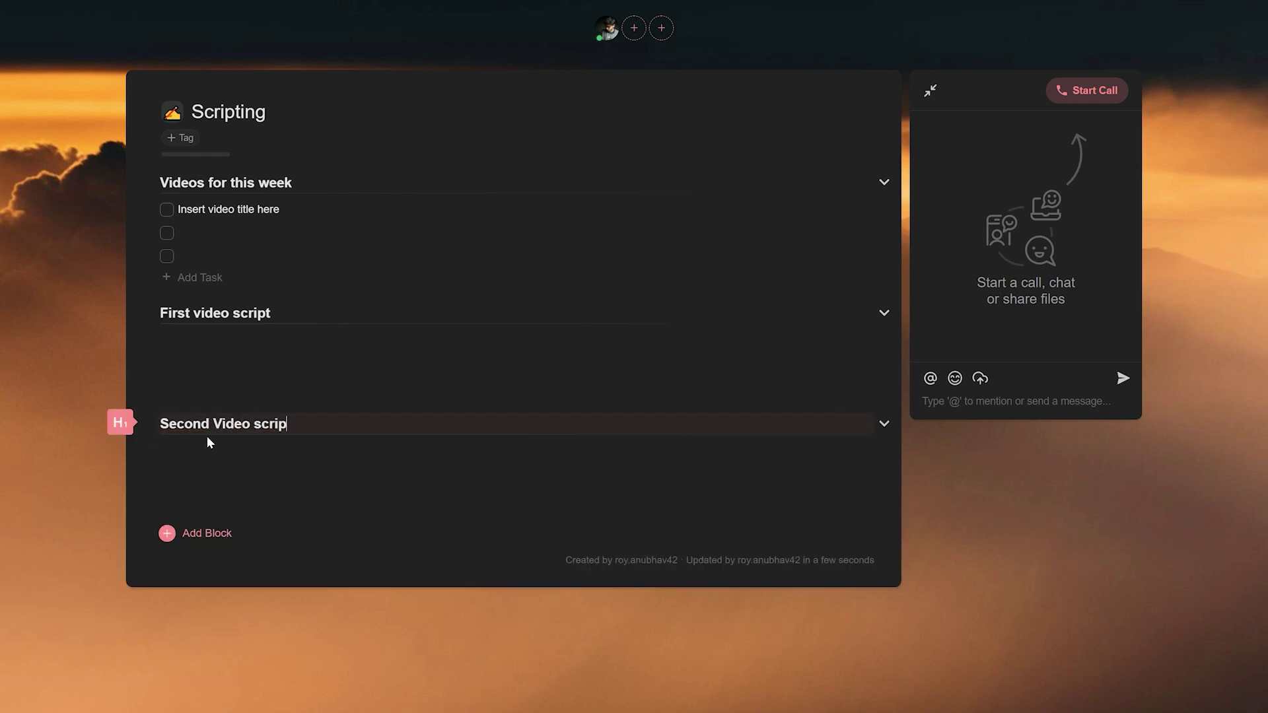
pyautogui.press('Return')
# - Add a third heading reading 'Third Video Script'
pyautogui.click(198, 532)
pyautogui.click(213, 628)
pyautogui.doubleClick(174, 534)
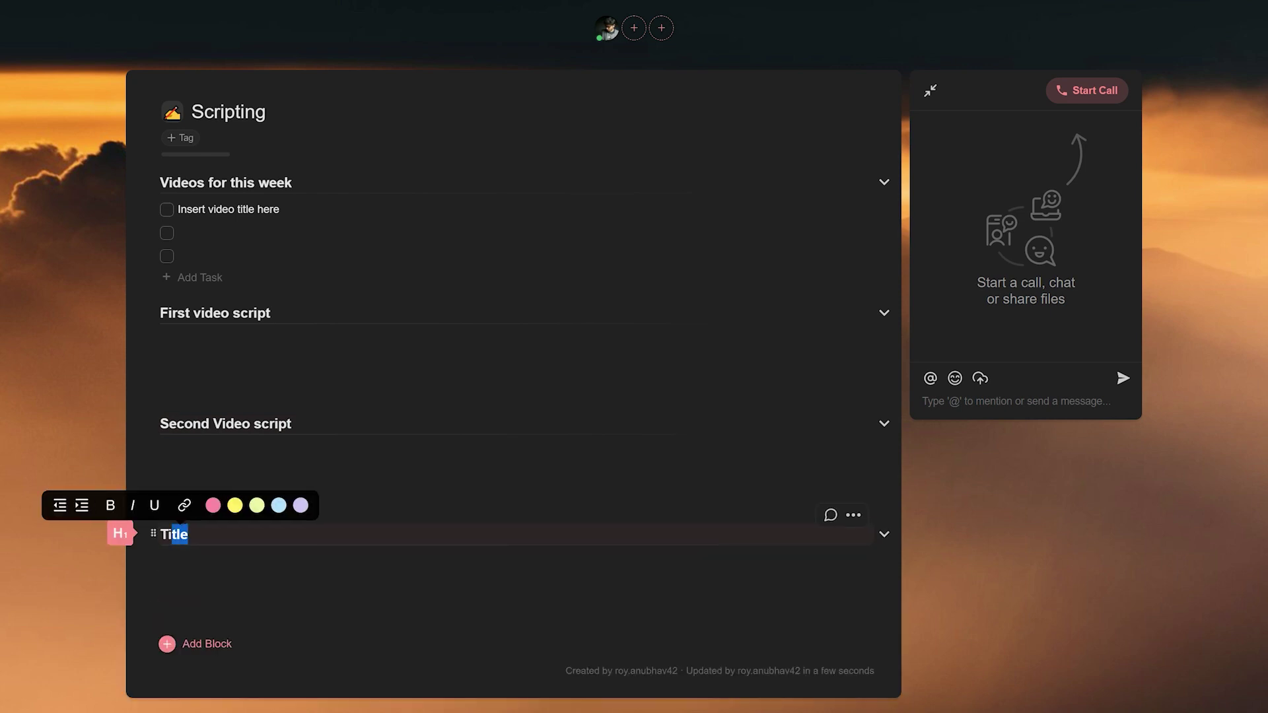
pyautogui.write('Third Video Scr')
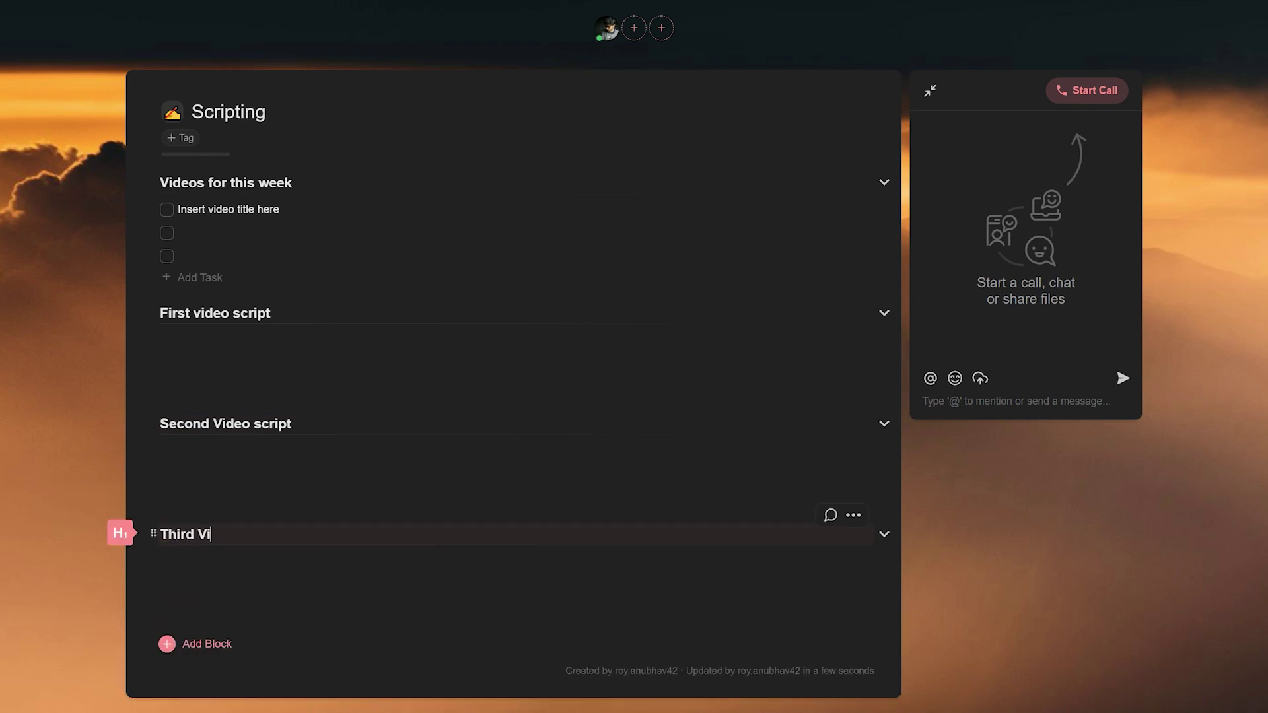
pyautogui.write('ipt')
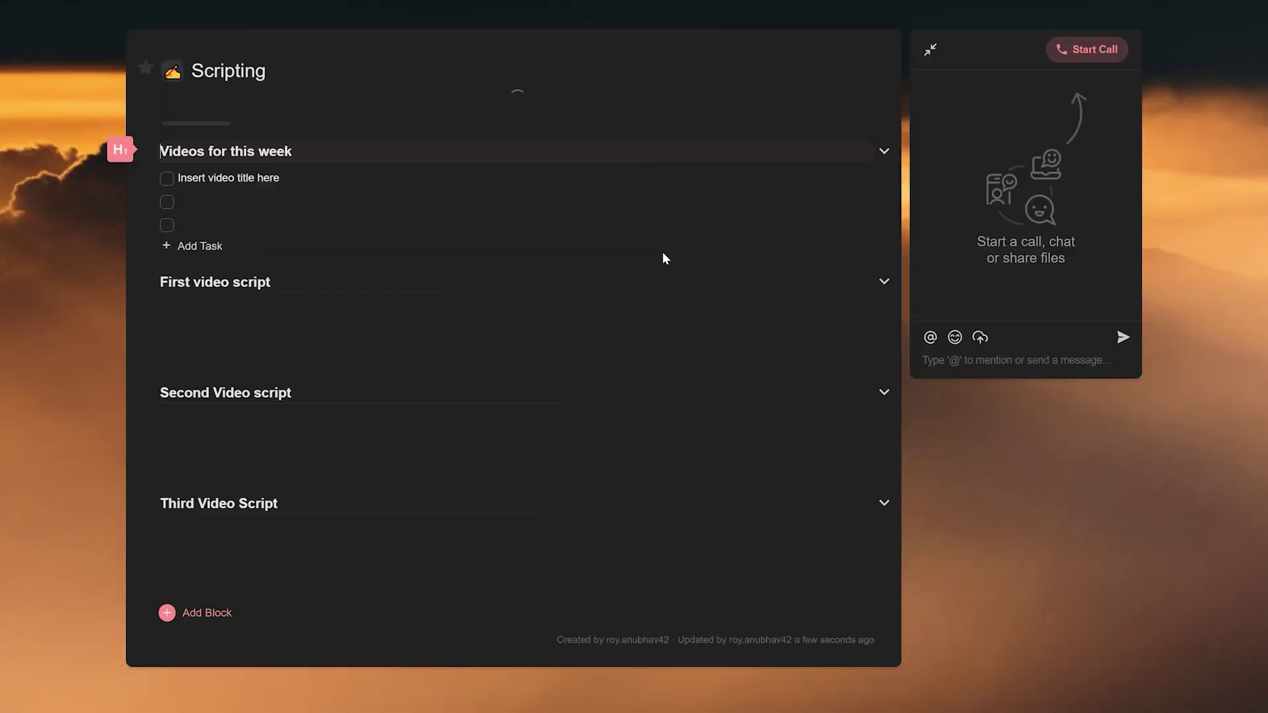
# - Prefix the page title with 'YouTube' so it reads 'YouTube Scripting'
pyautogui.click(189, 78)
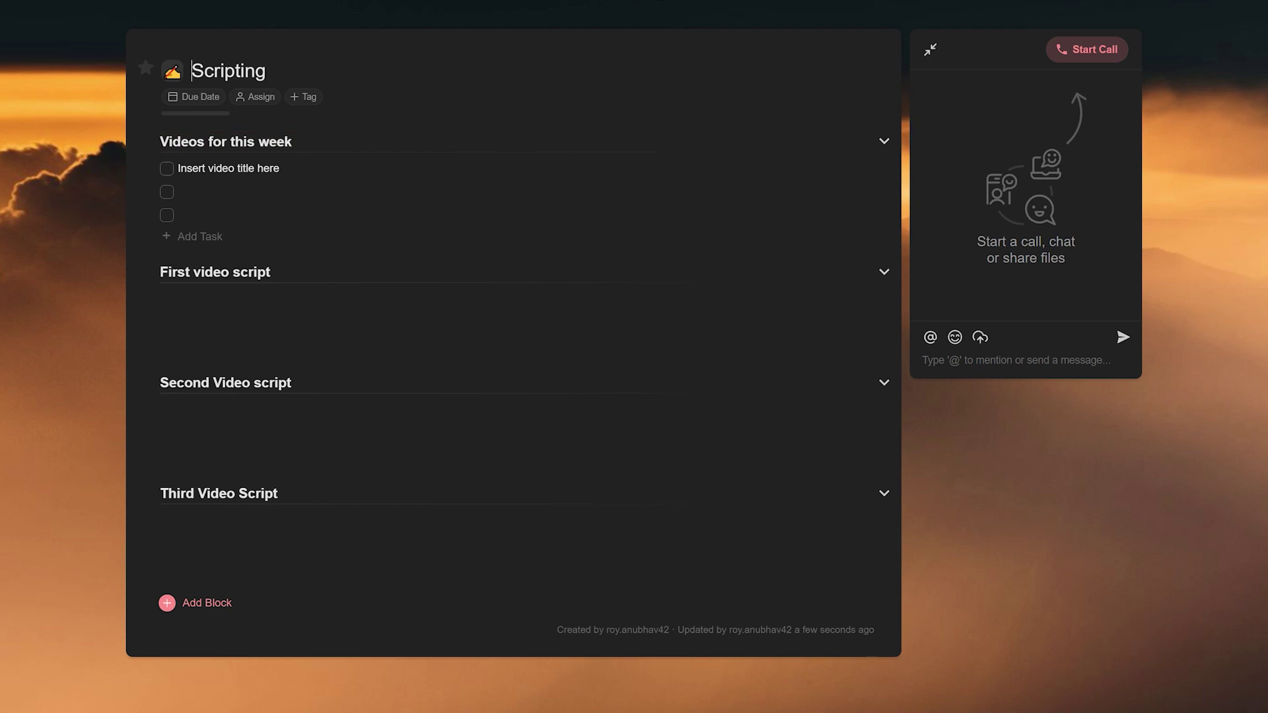
pyautogui.write('YouT')
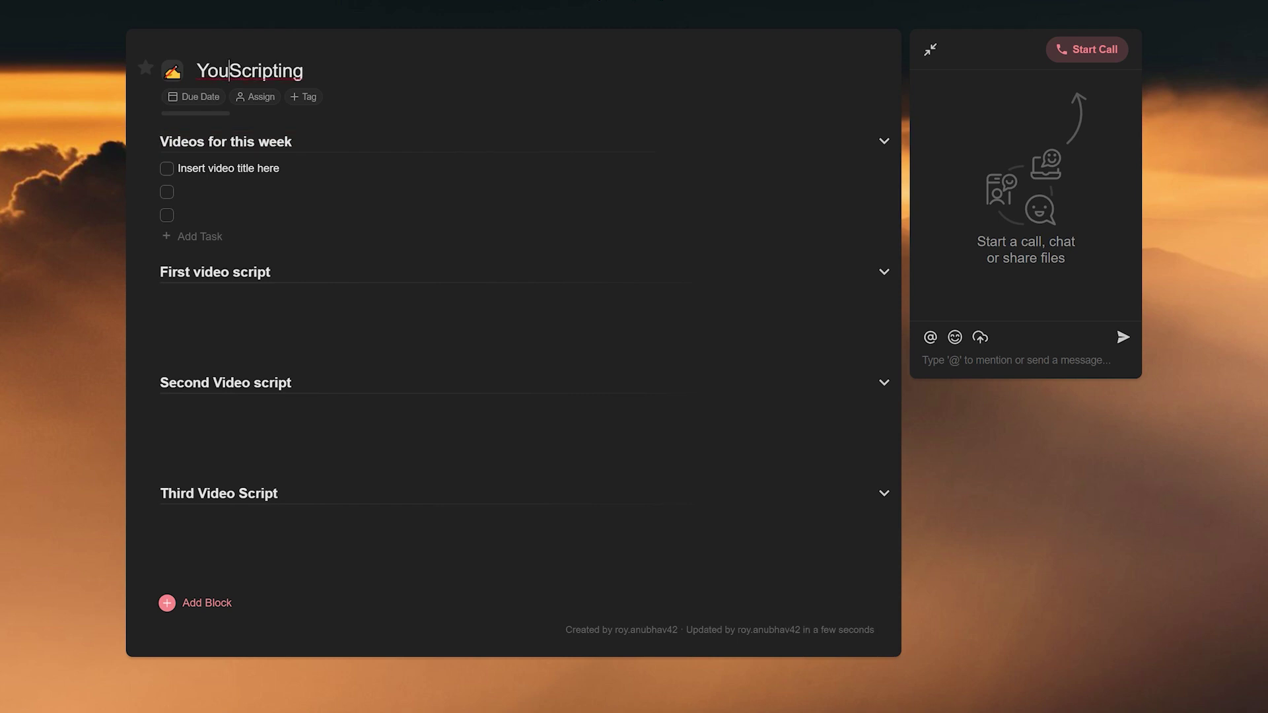
pyautogui.write('ube')
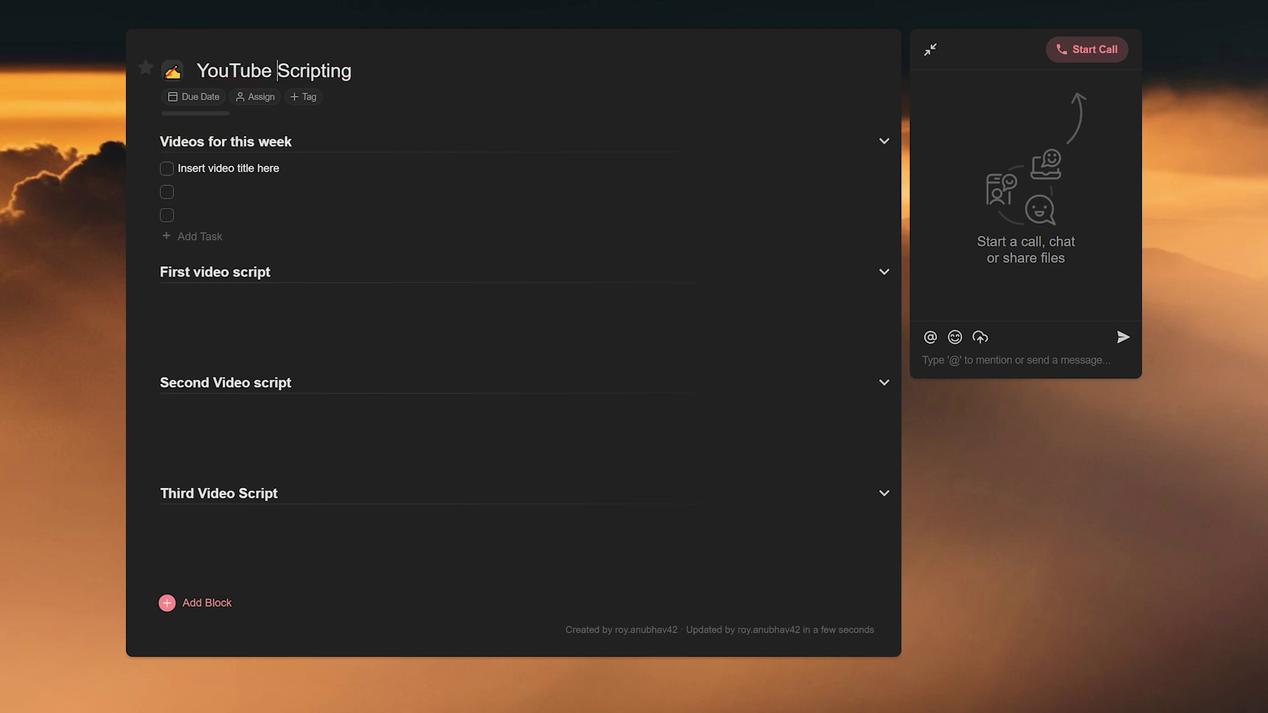
# - Place the caret in the empty paragraph under the First video script heading
pyautogui.click(181, 192)
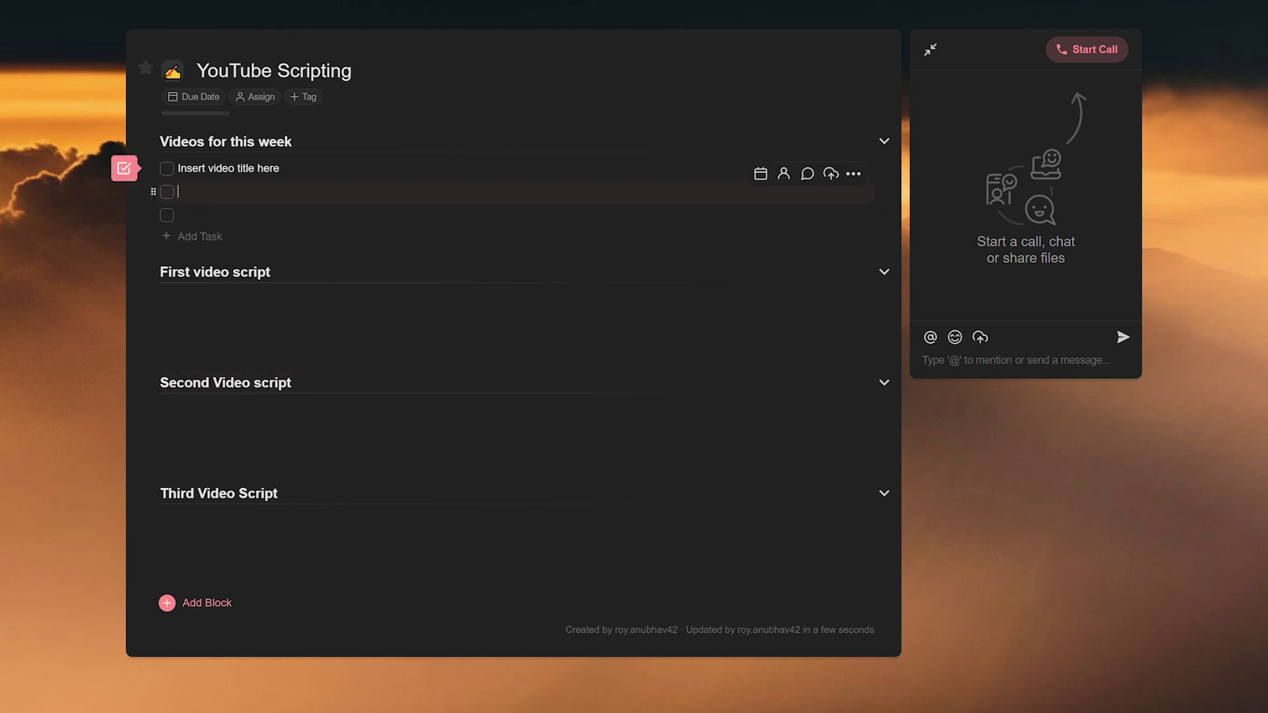
pyautogui.click(160, 299)
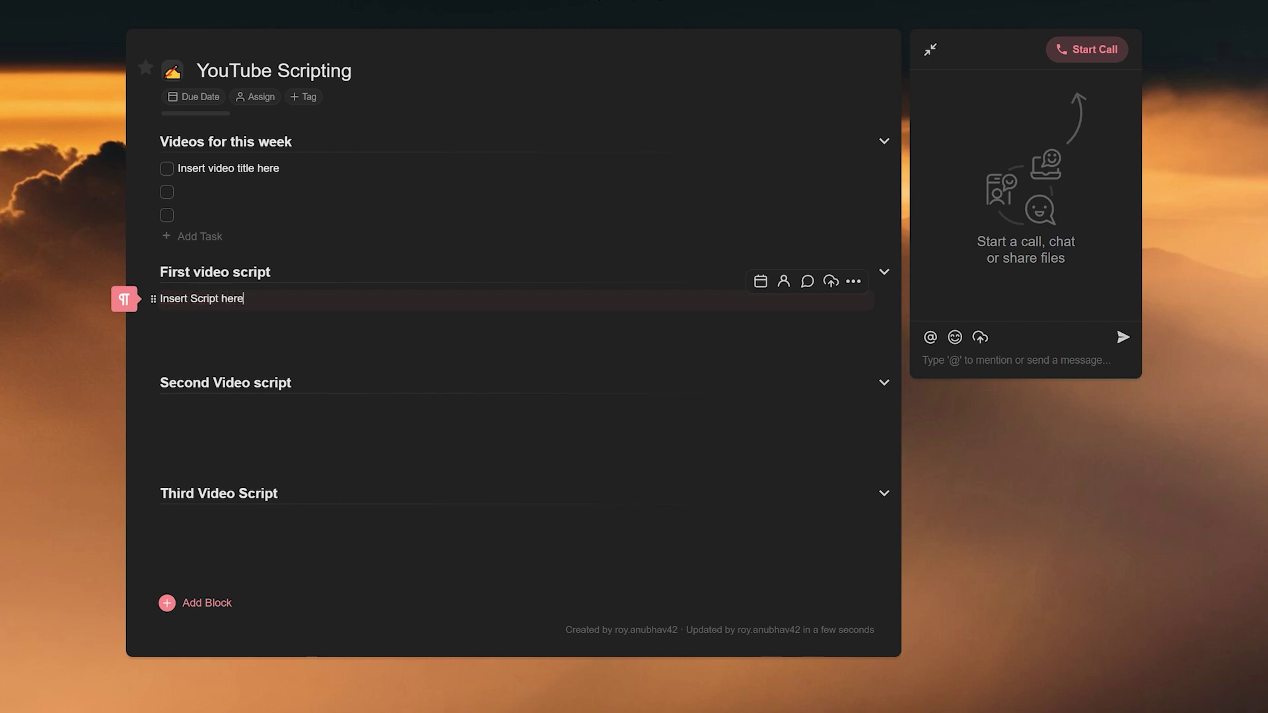
# - Write 'Insert Script here' under the first heading and underline its word 'script' in pink
pyautogui.write('Insert Script here')
pyautogui.doubleClick(251, 272)
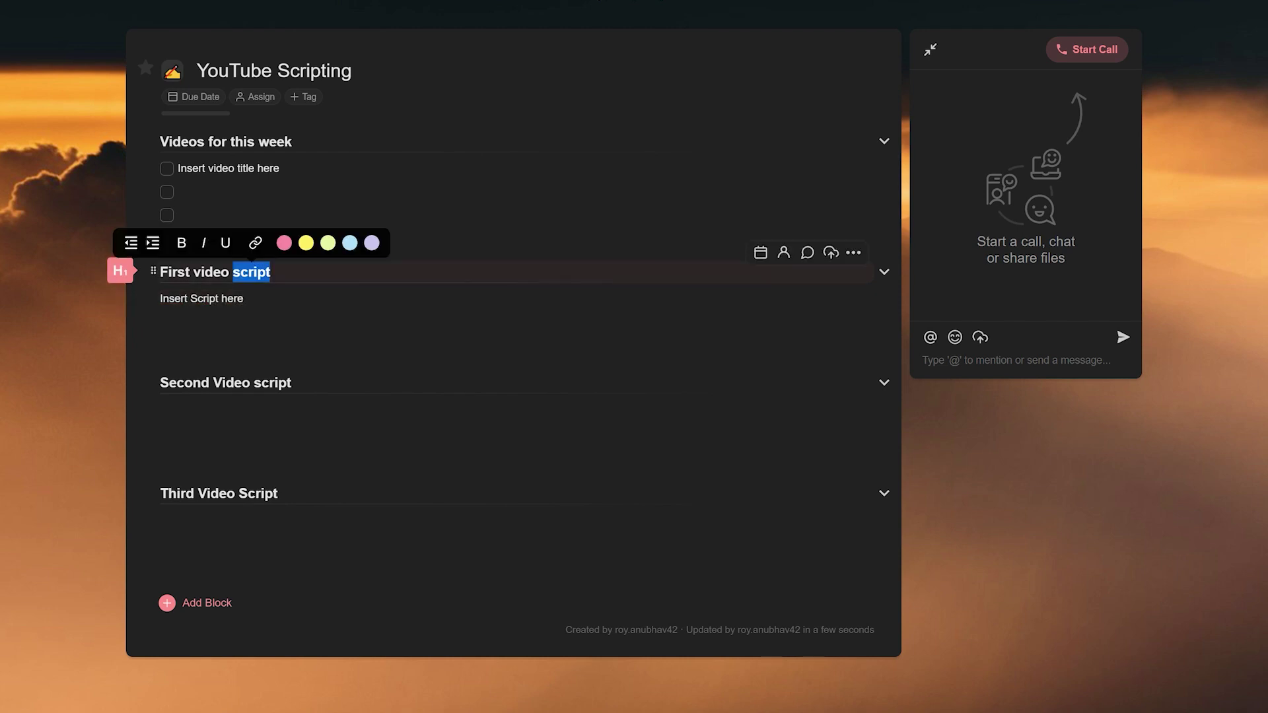
pyautogui.click(284, 243)
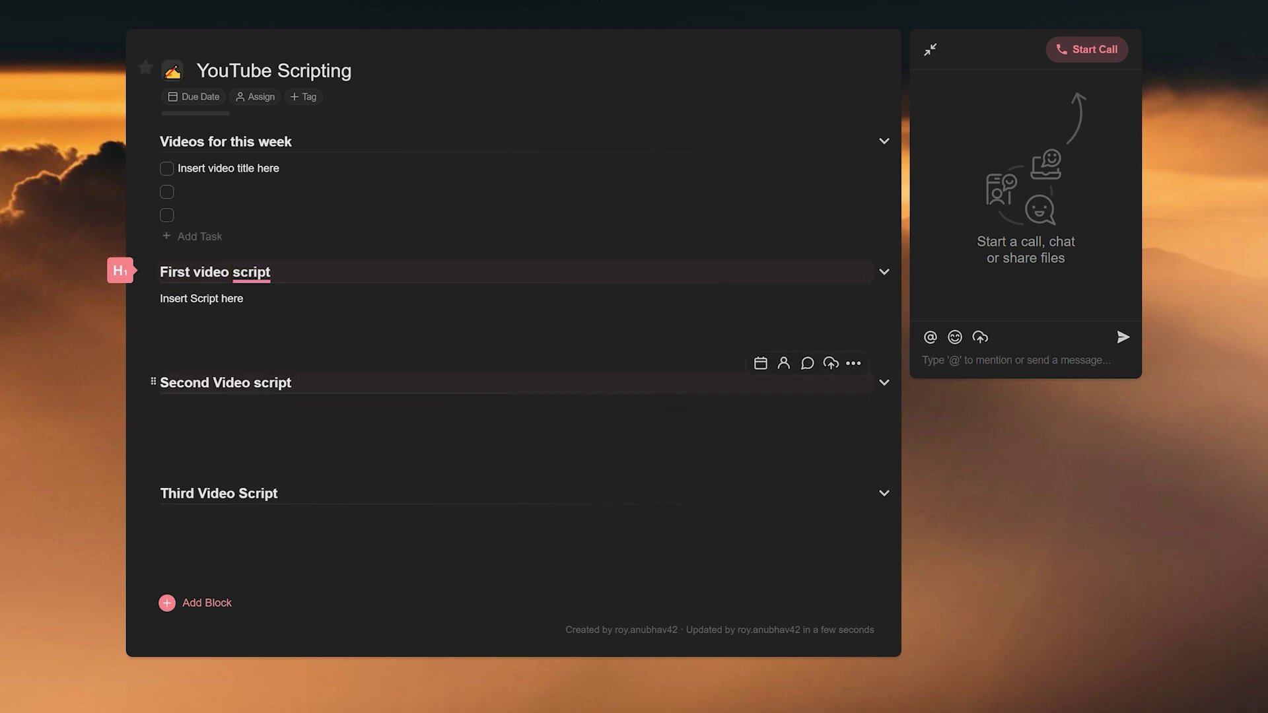
# - Underline the Second Video script heading in yellow and the Third Video Script heading in purple
pyautogui.click(242, 383)
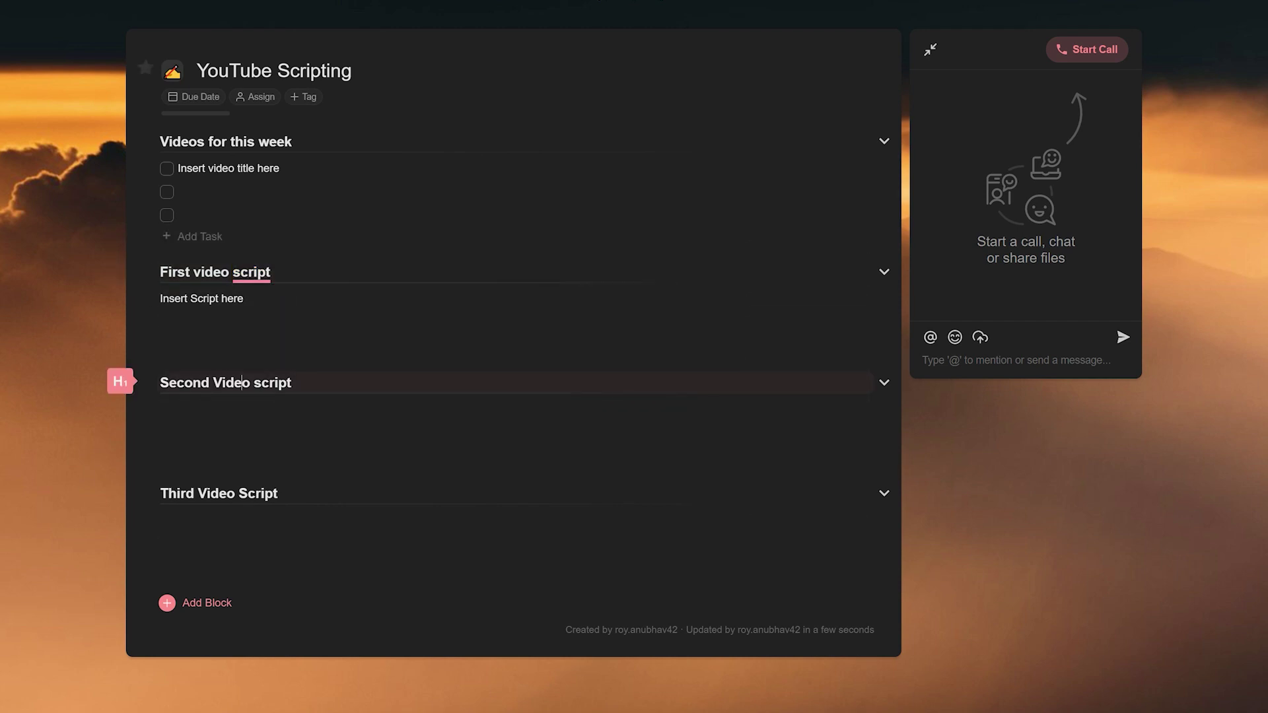
pyautogui.click(273, 493)
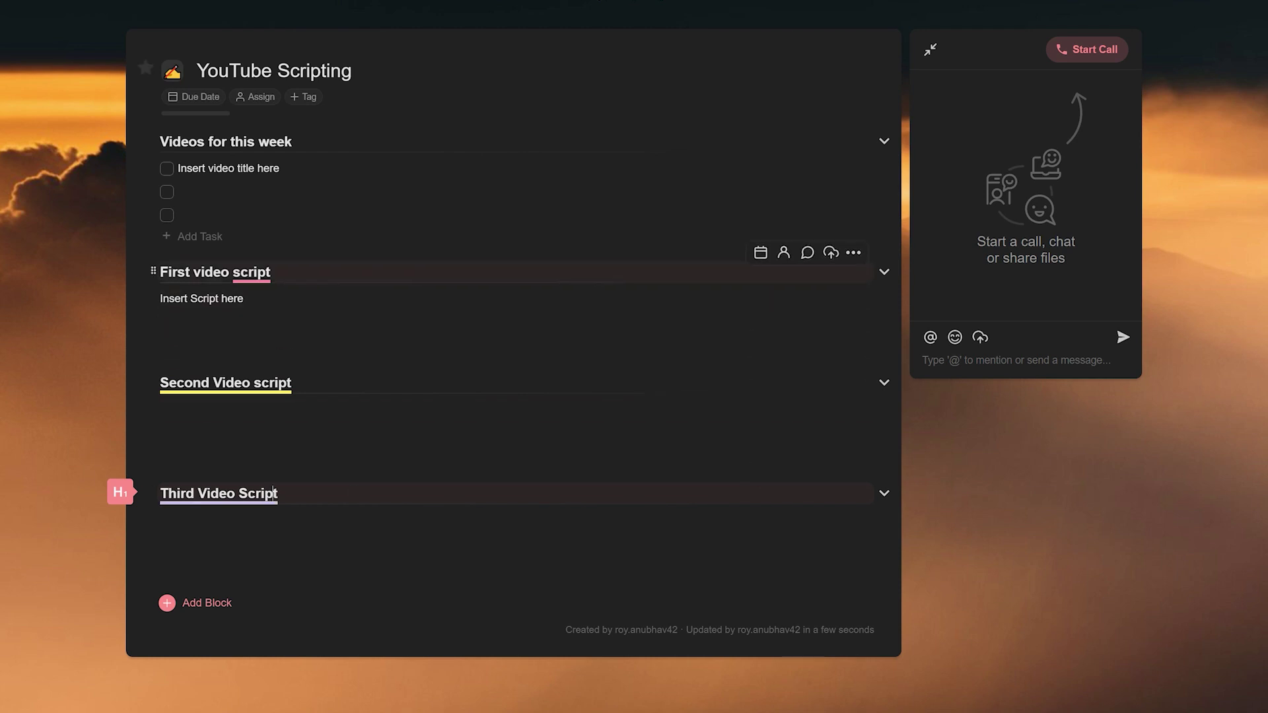
pyautogui.click(213, 271)
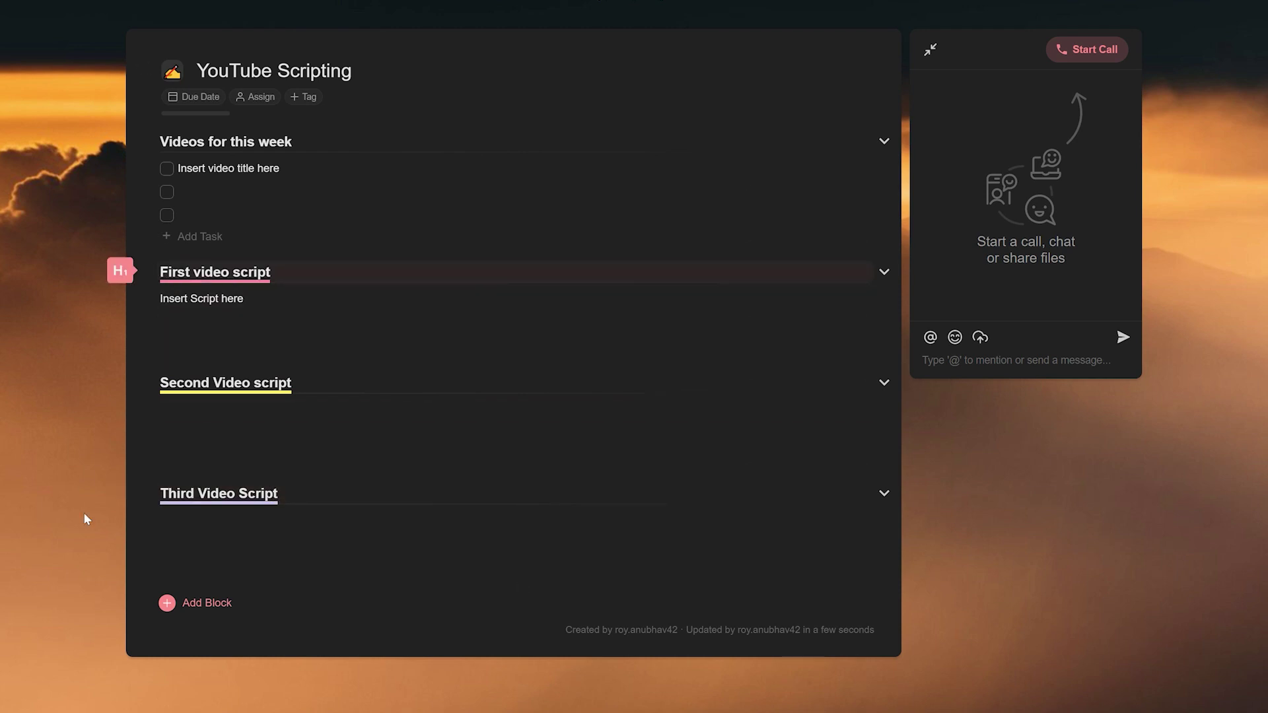
# - Give the project a Feb 1 – Feb 8 date range and bring up the Add to Calendar choices
pyautogui.click(205, 97)
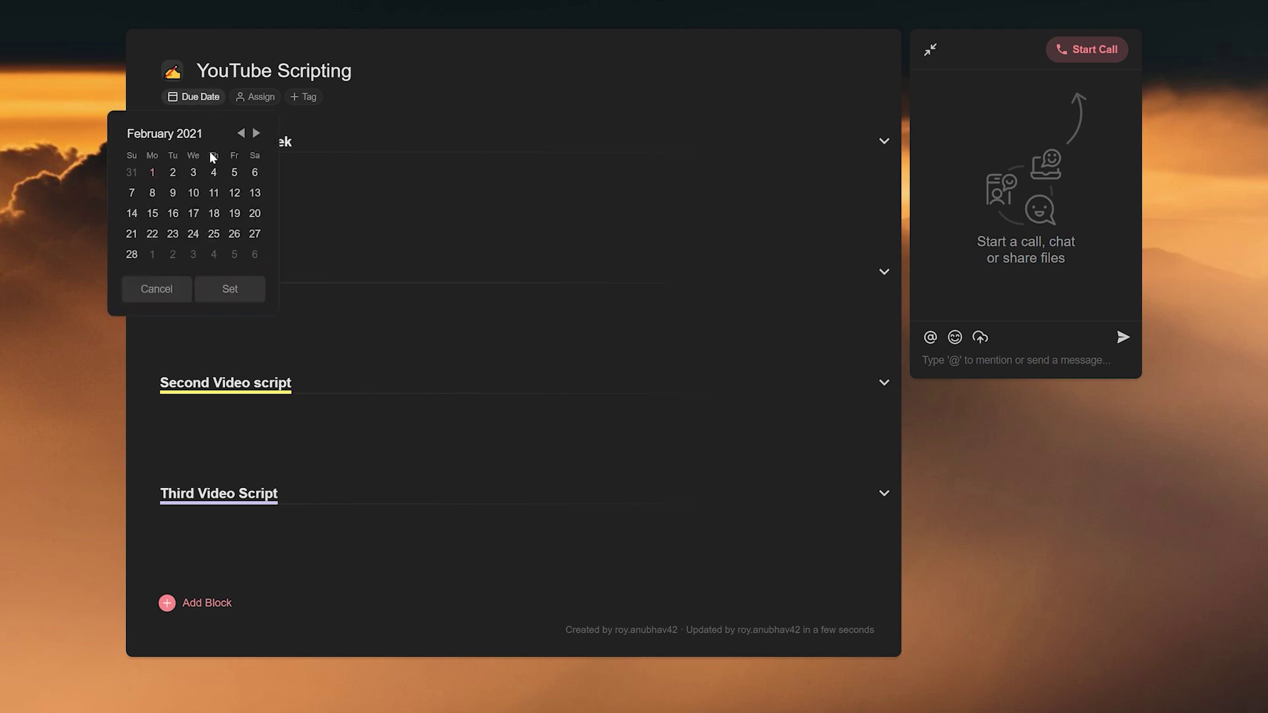
pyautogui.click(152, 172)
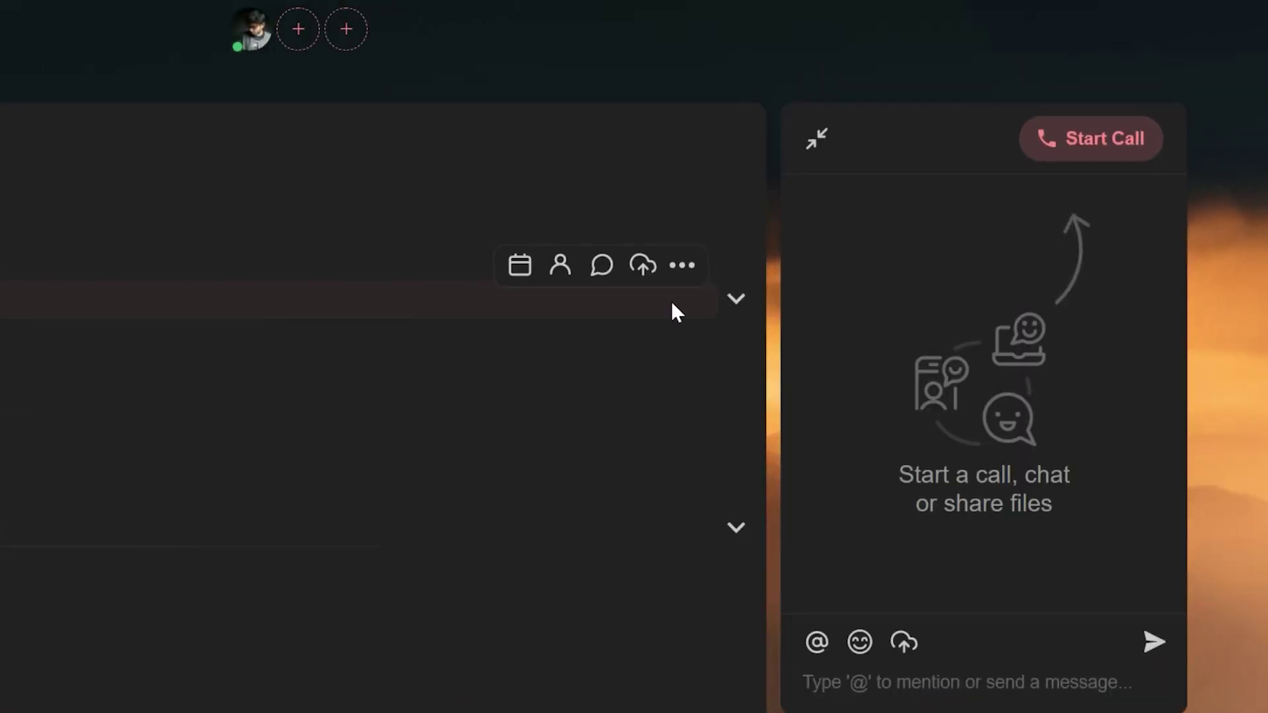
pyautogui.click(693, 276)
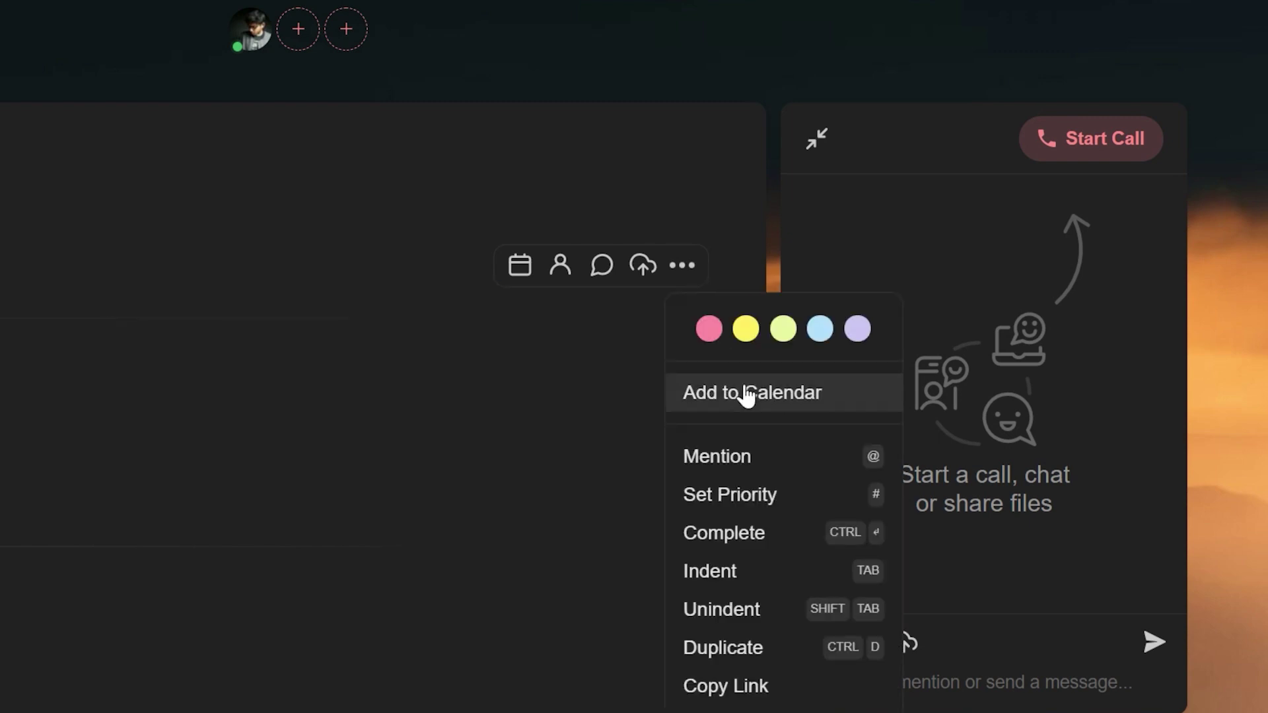
pyautogui.moveTo(837, 382)
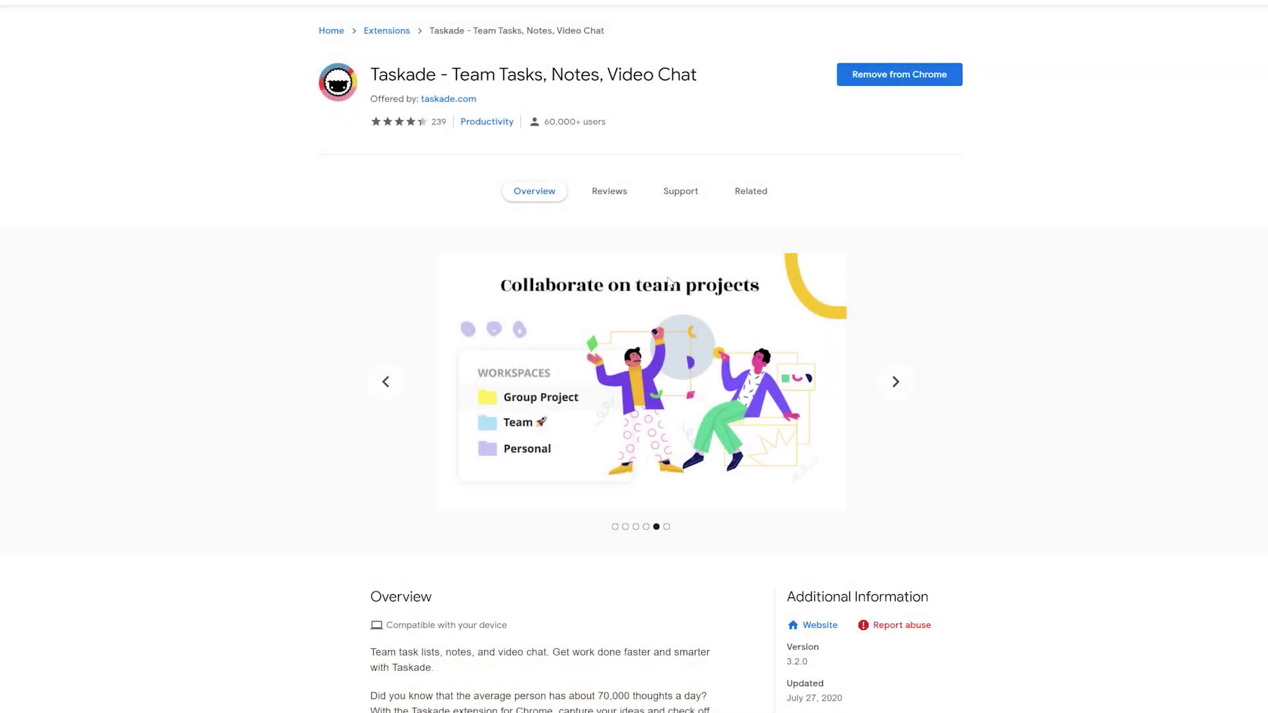
# - Scroll through the overview of the Taskade extension's Chrome Web Store page
pyautogui.scroll(-6, 668, 280)
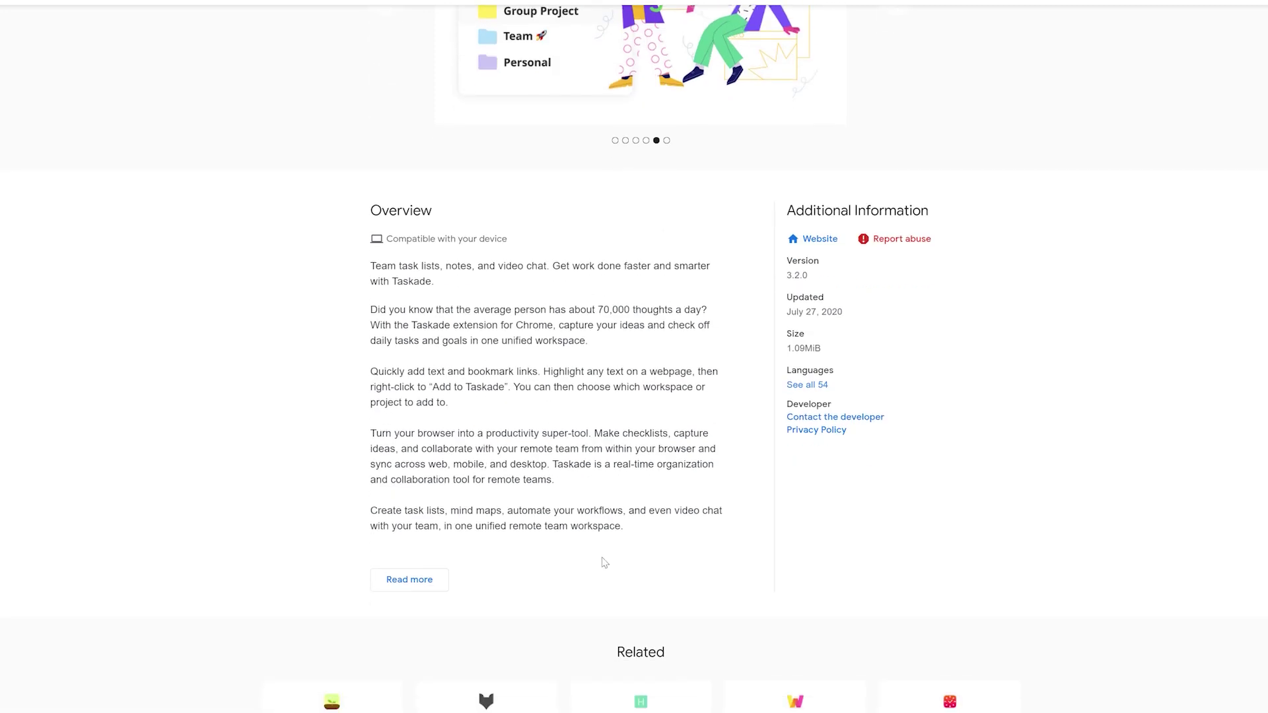
pyautogui.scroll(6, 605, 563)
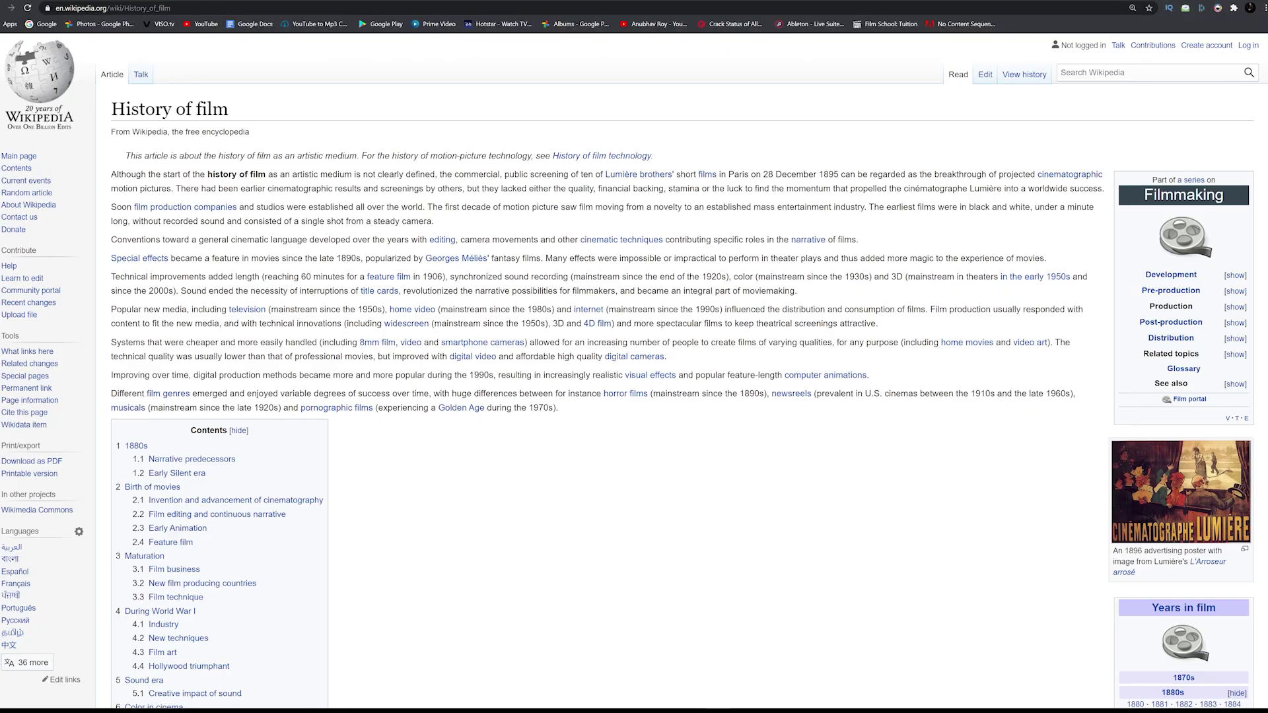
# - Clip the History of film article's opening paragraph into YouTube Scripting in the Scripting workspace
pyautogui.tripleClick(200, 174)
pyautogui.rightClick(202, 176)
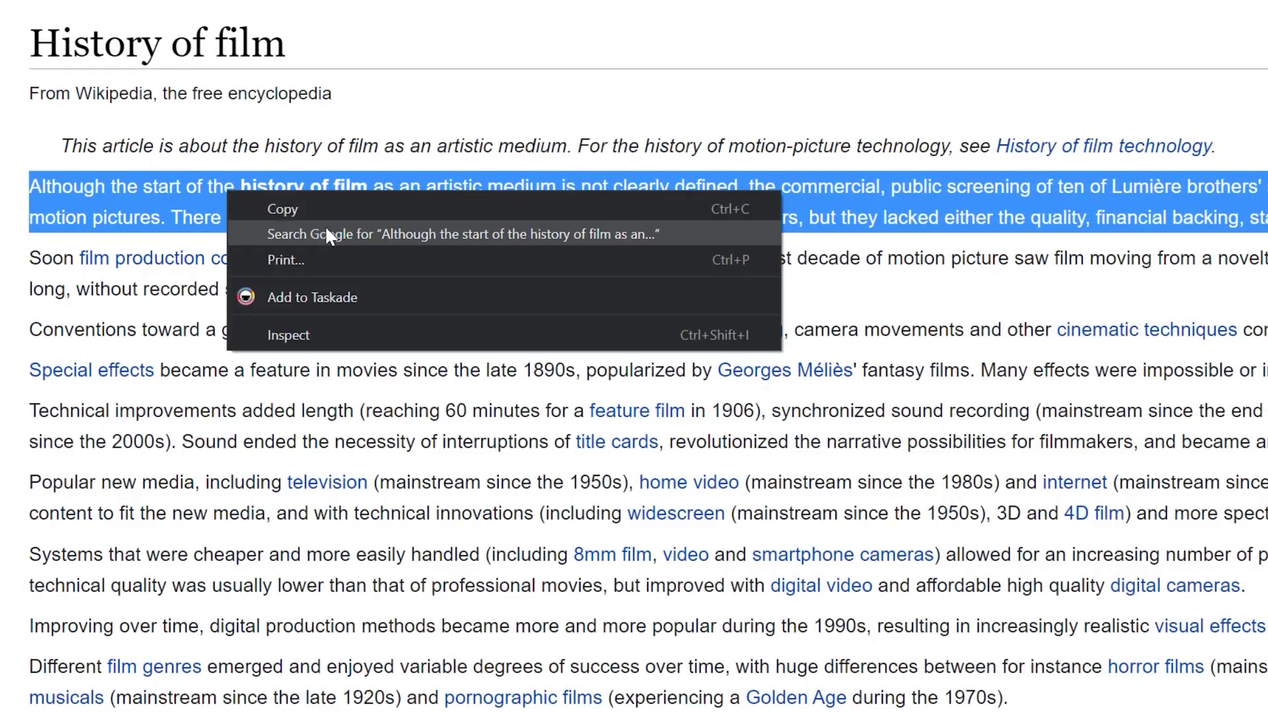
pyautogui.click(337, 298)
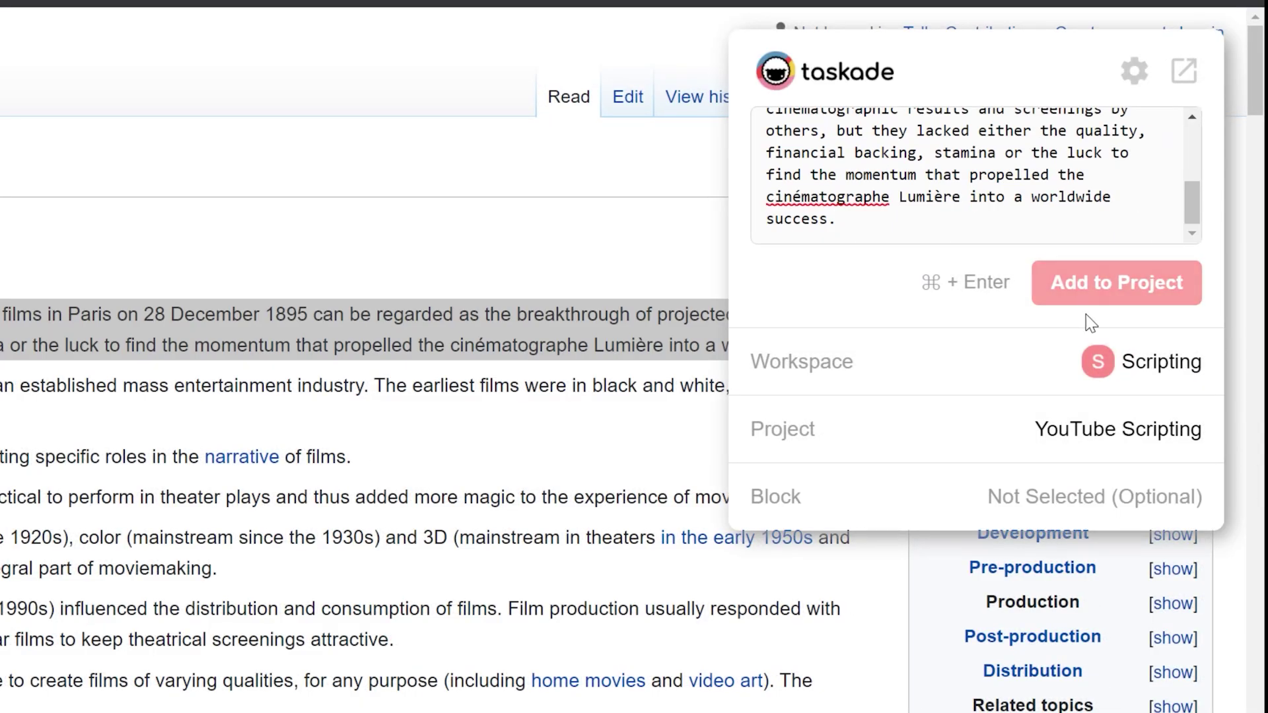
pyautogui.click(1137, 369)
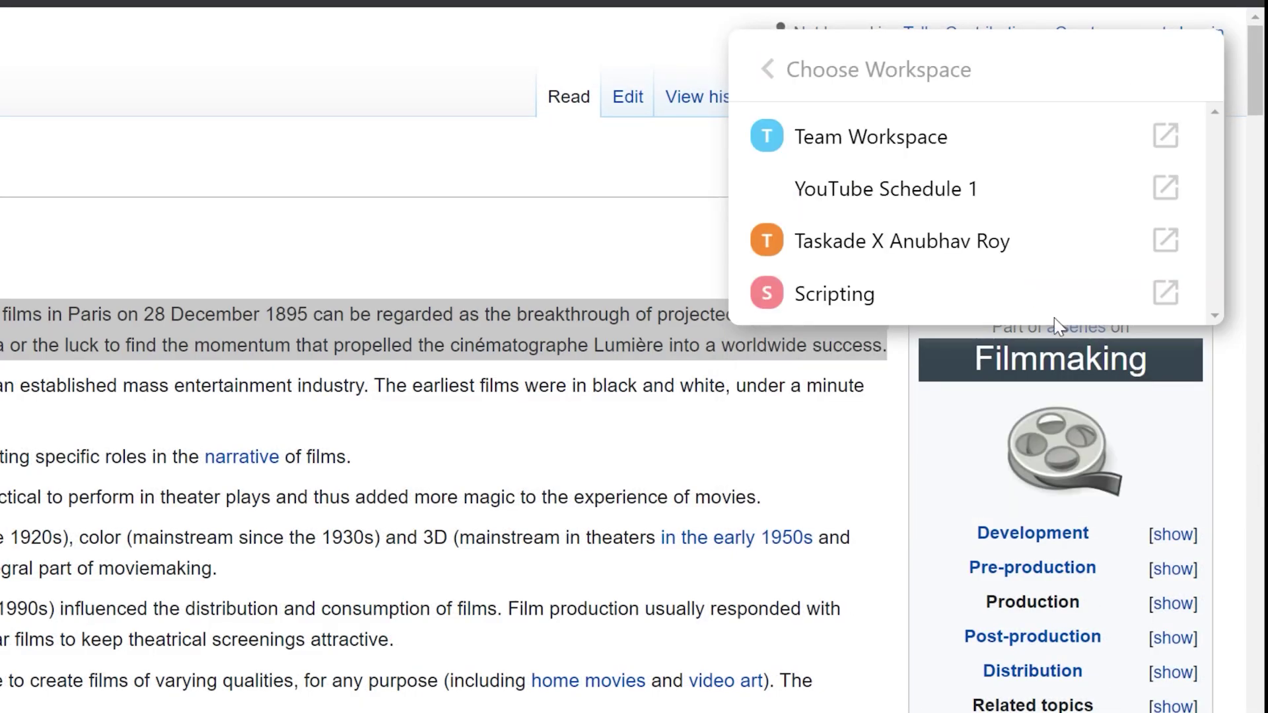
pyautogui.click(949, 286)
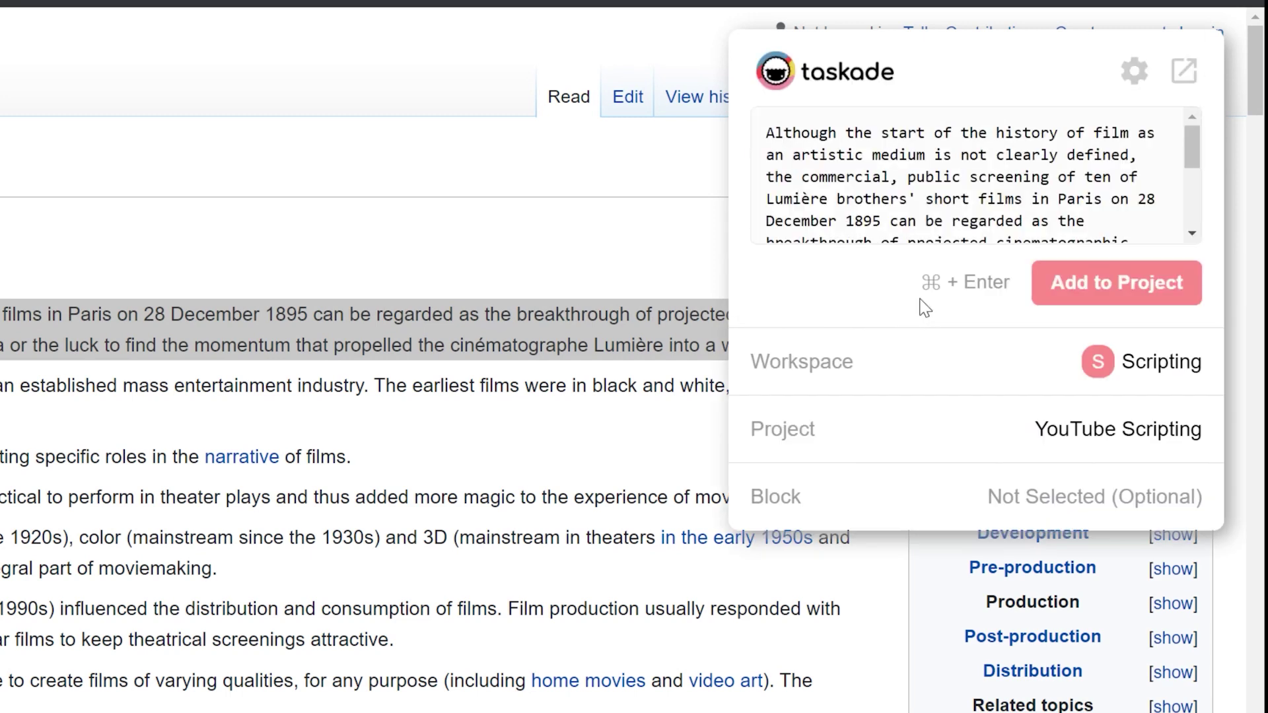
pyautogui.click(1105, 305)
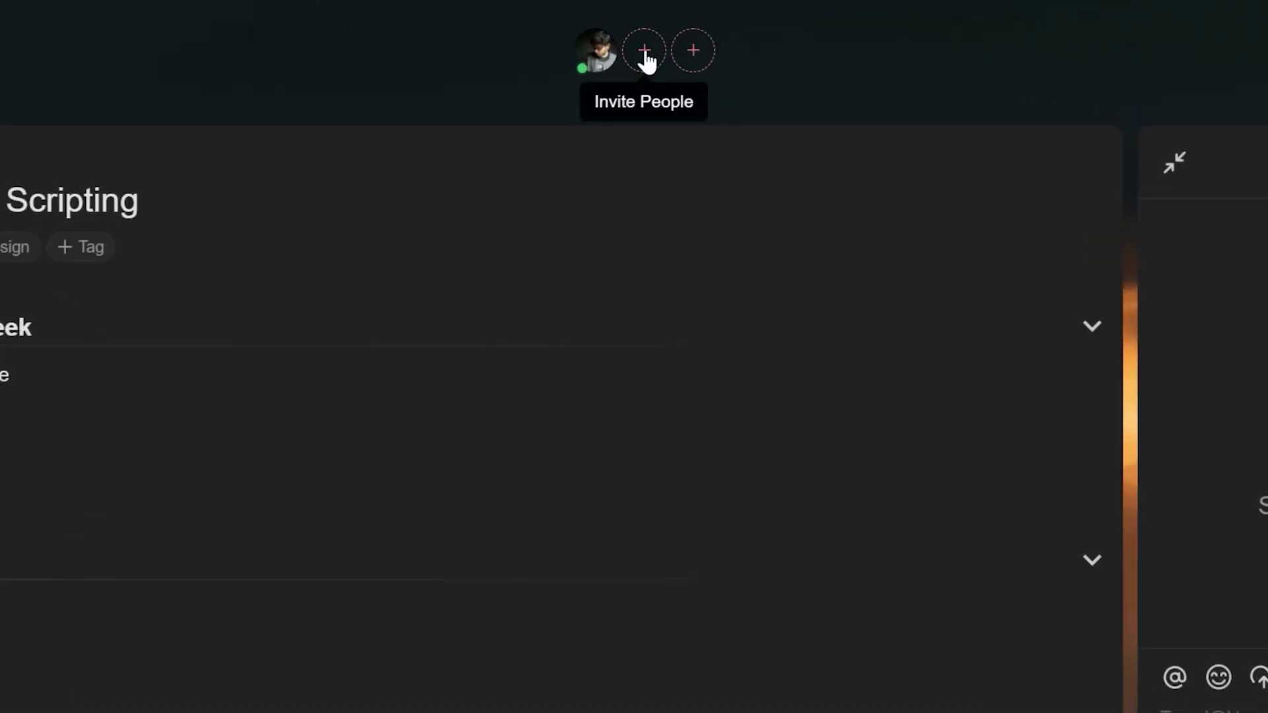
pyautogui.click(645, 56)
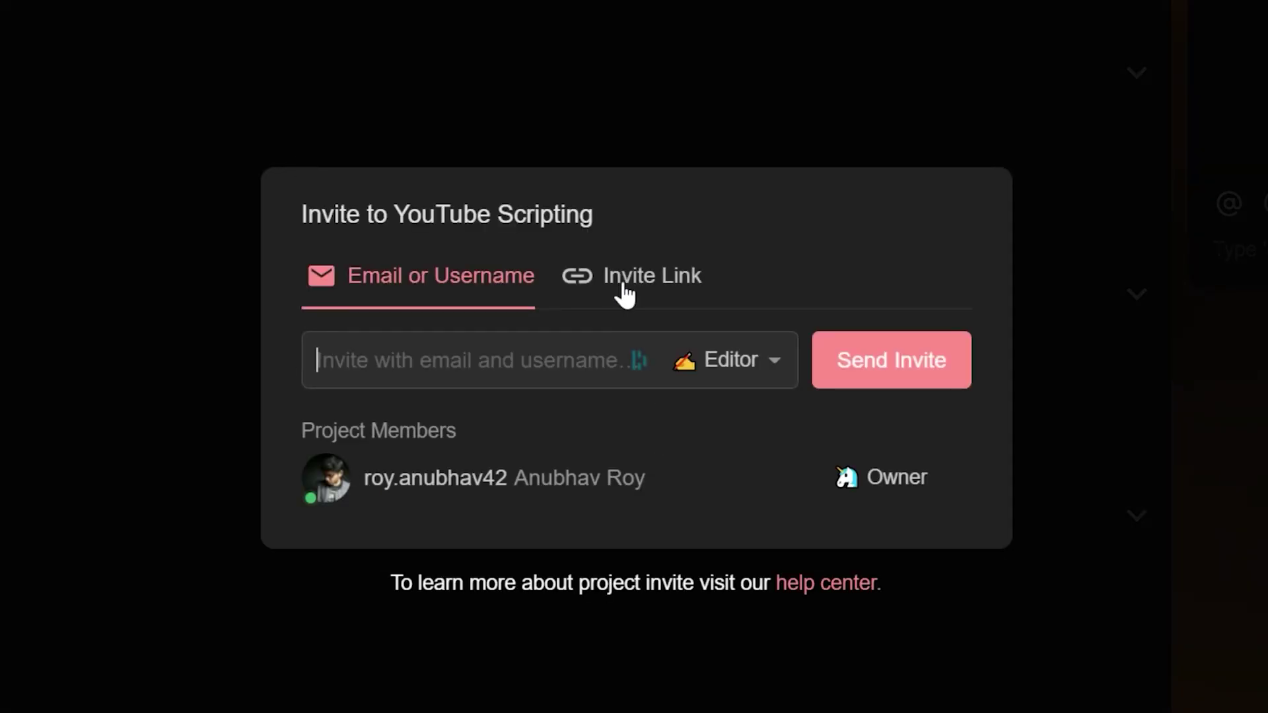
pyautogui.click(624, 292)
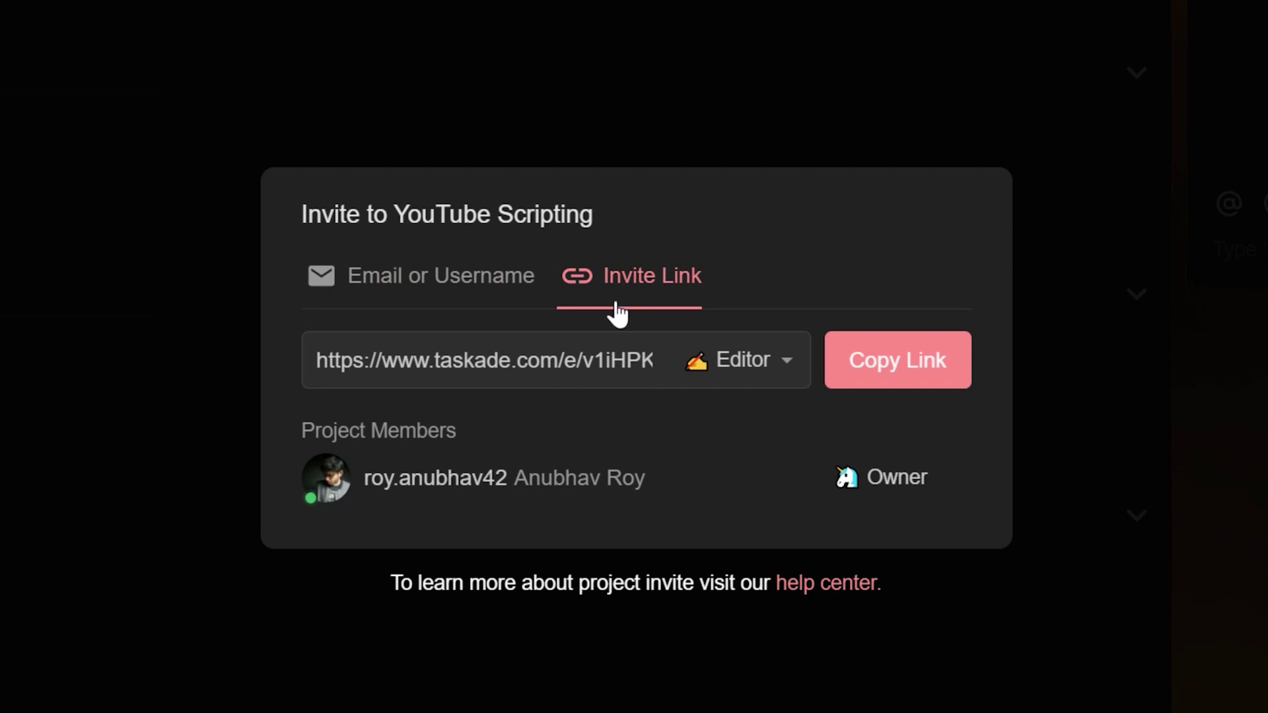
pyautogui.click(439, 290)
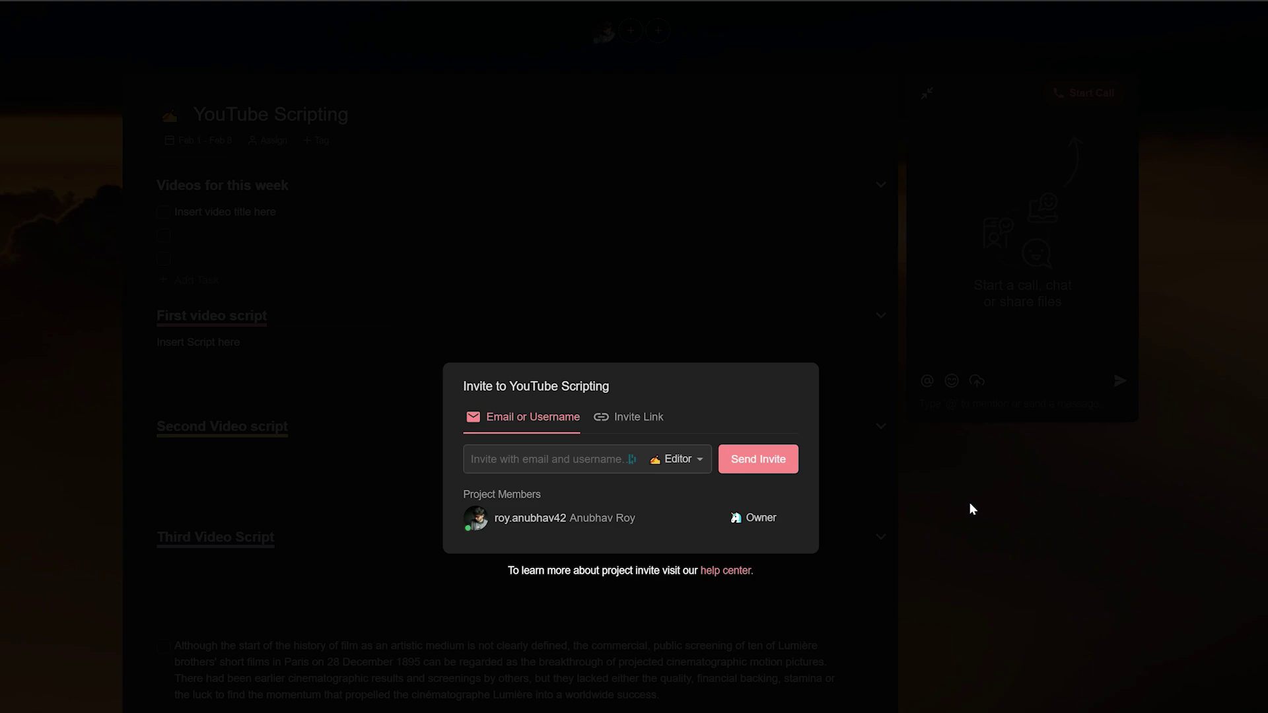
pyautogui.click(969, 503)
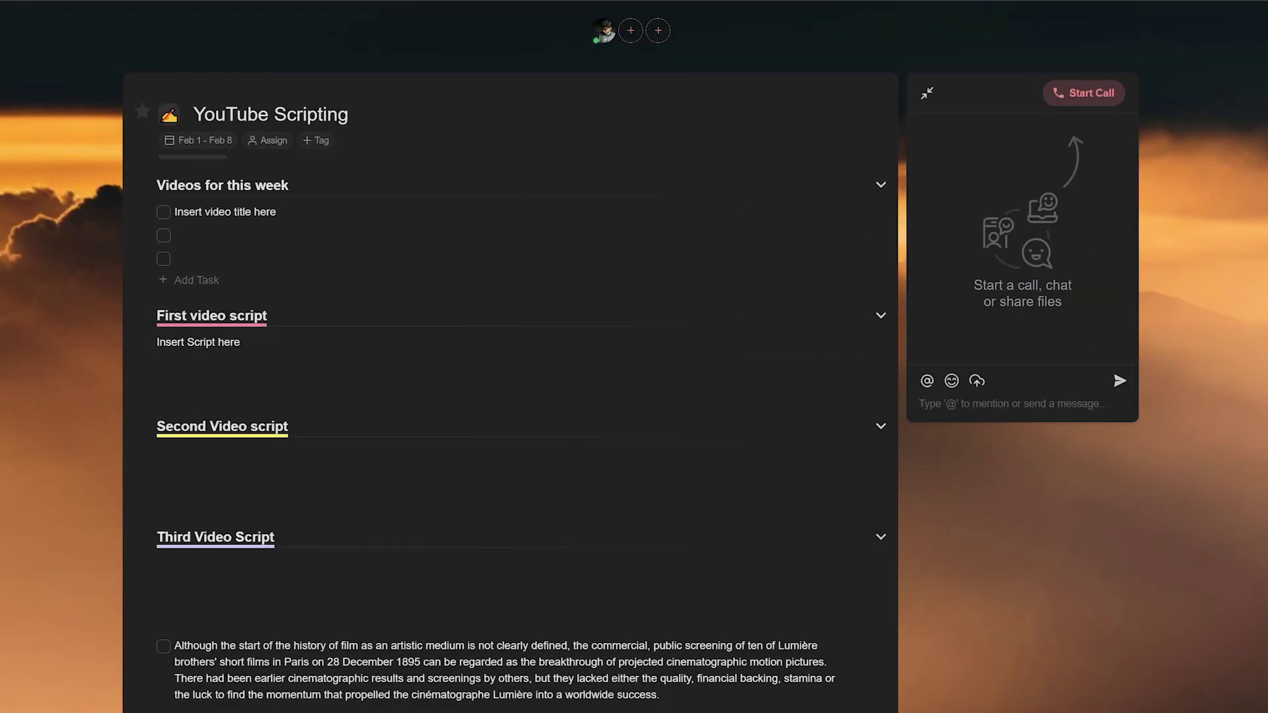
# - Write 'Faster with taskade' in the second weekly video task and 'Link below!' in the third
pyautogui.click(192, 235)
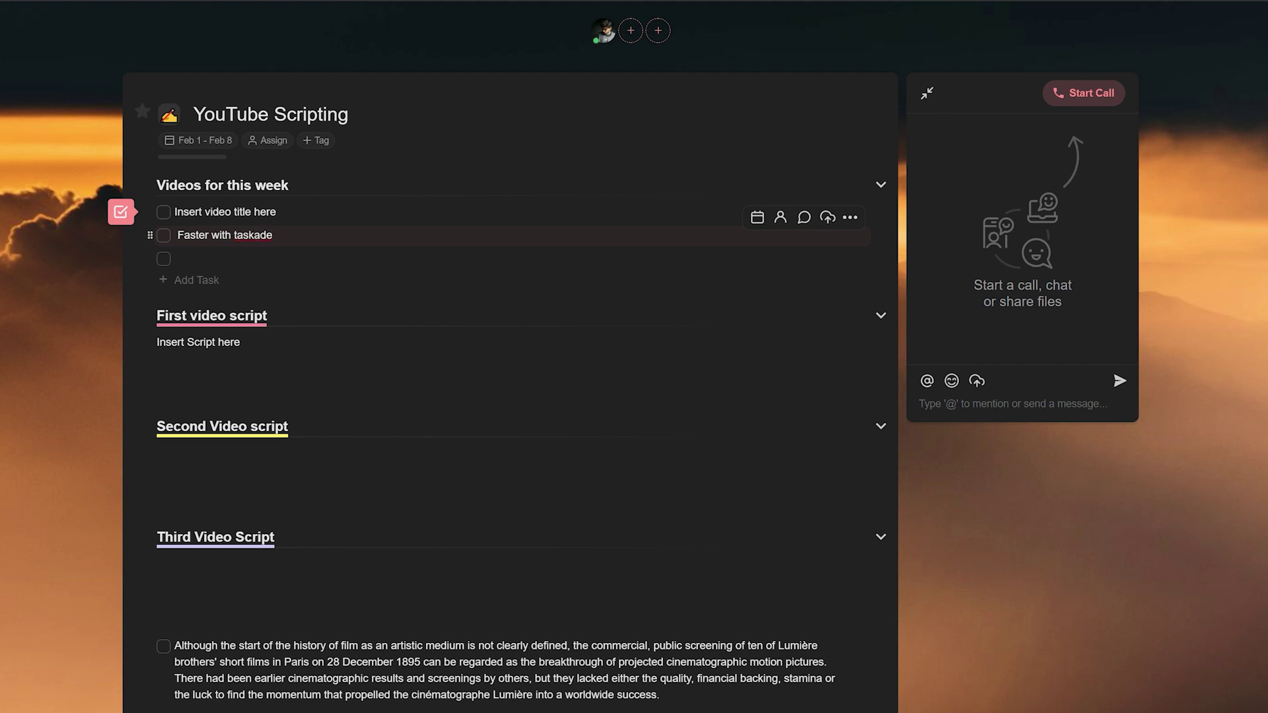
pyautogui.click(175, 259)
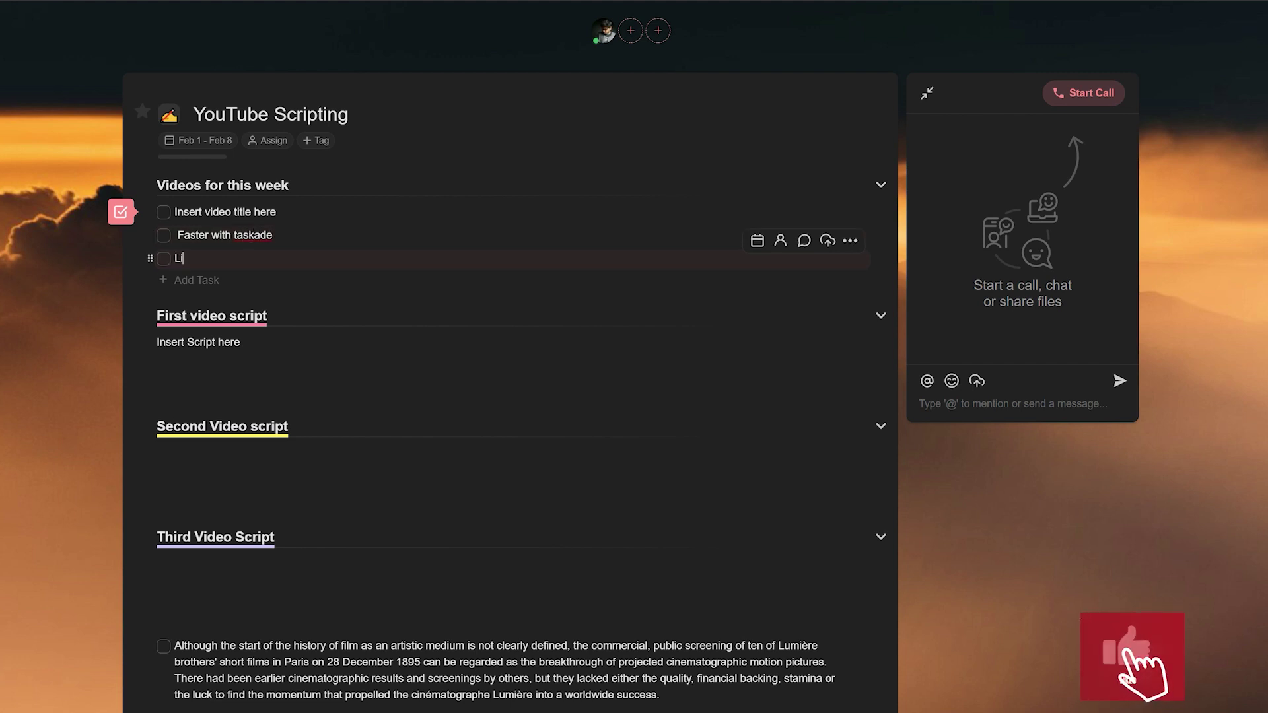
pyautogui.write('nk be')
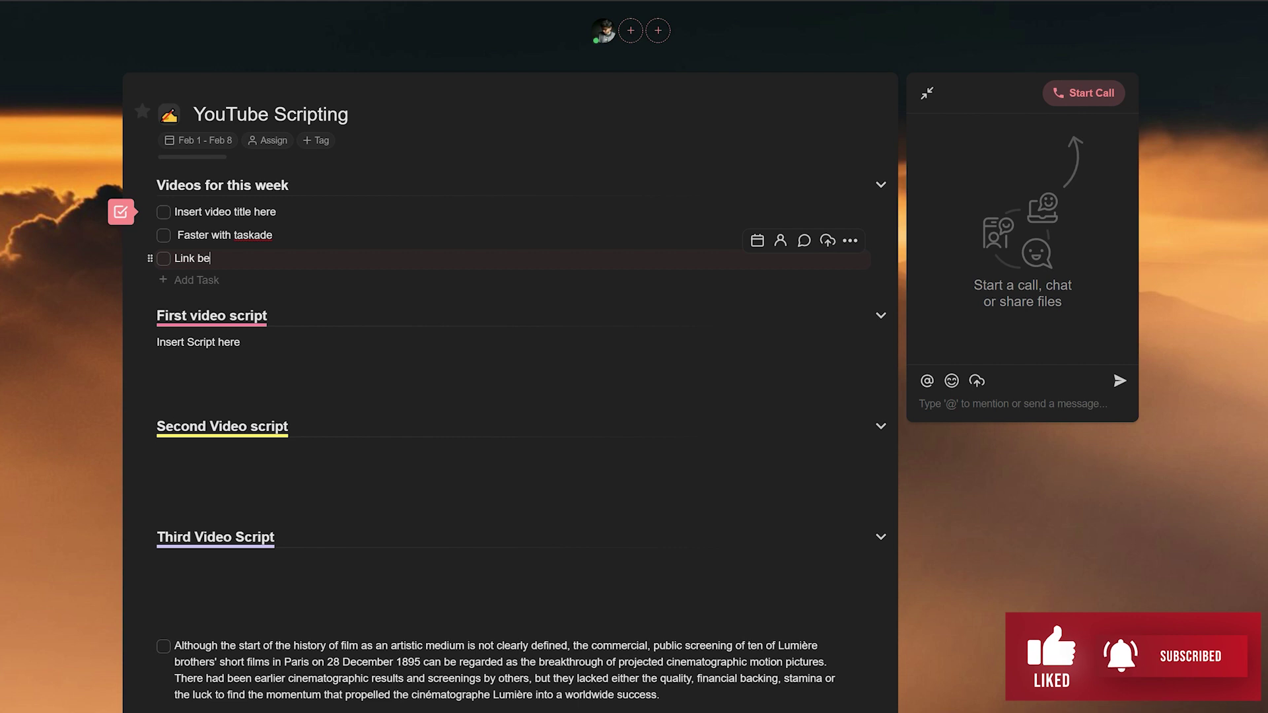
pyautogui.write('low!')
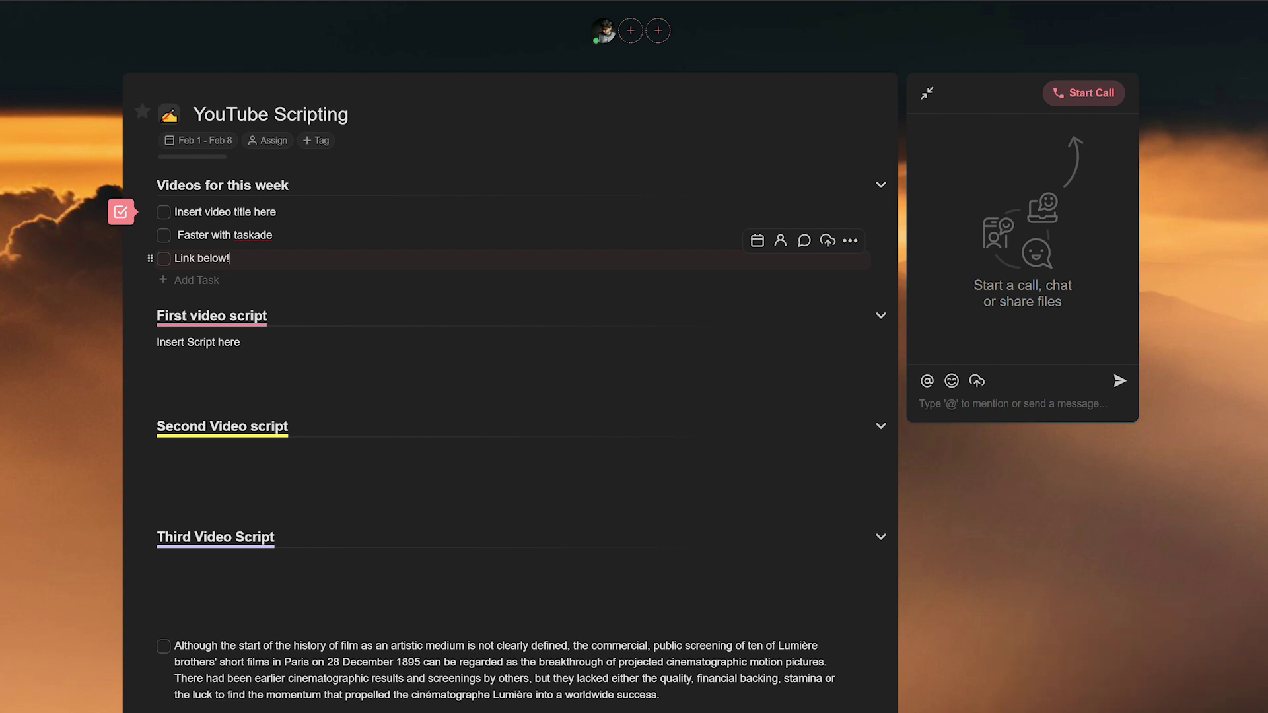